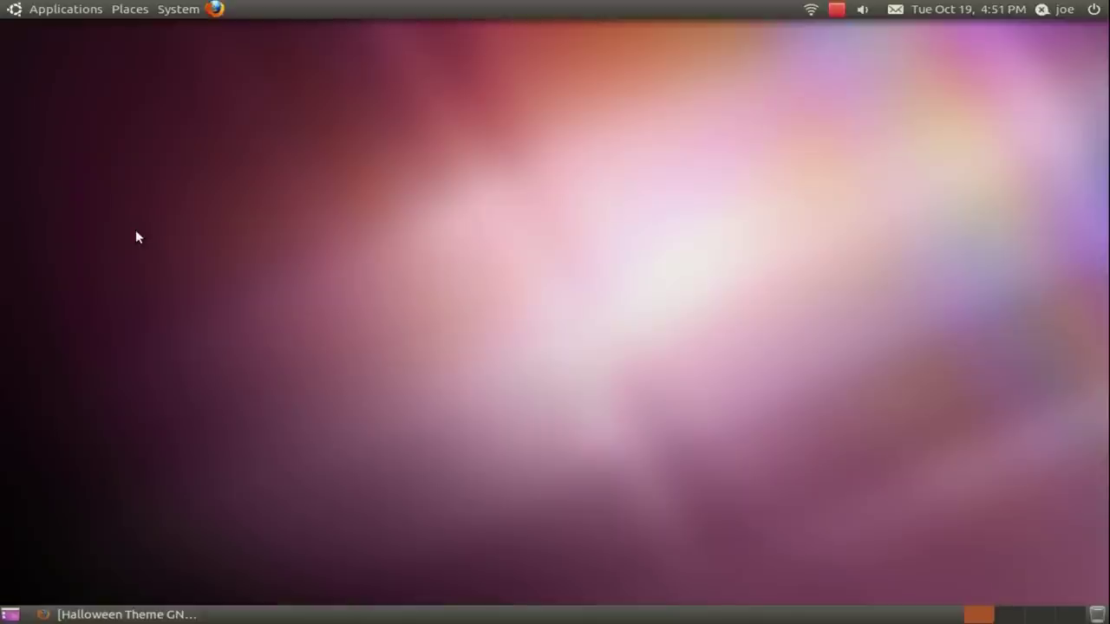
Step: Save the All Hallows Eve theme archive from GNOME-Look.org to disk
{"action": "left_click", "coordinate": [134, 615]}
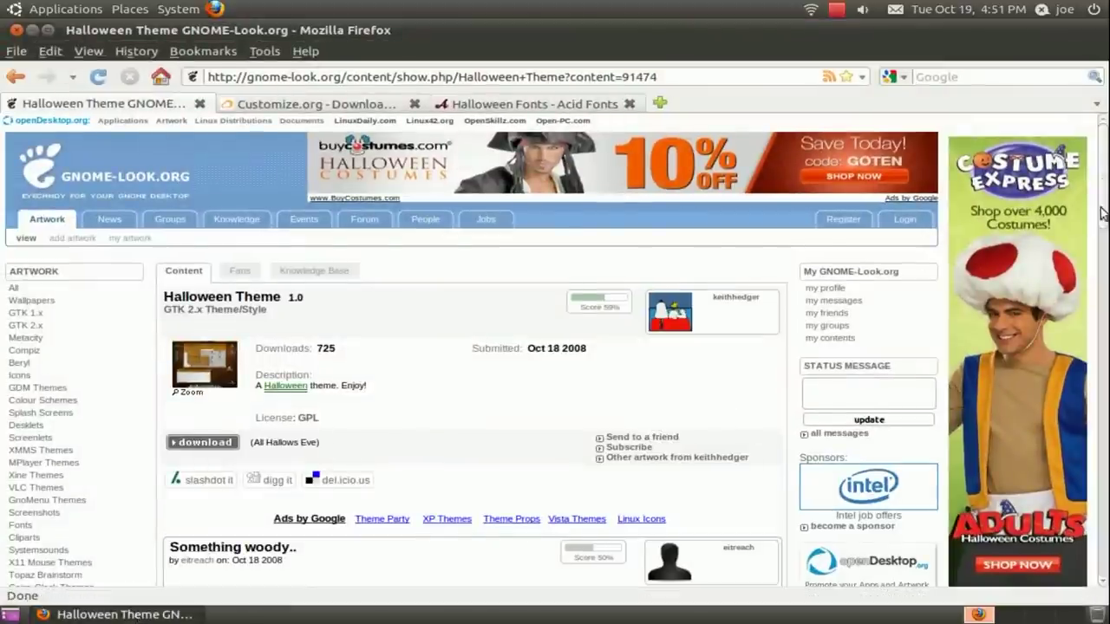
{"action": "left_click_drag", "start_coordinate": [1103, 196], "coordinate": [1103, 199]}
{"action": "scroll", "coordinate": [1104, 199], "scroll_direction": "down", "scroll_amount": 3}
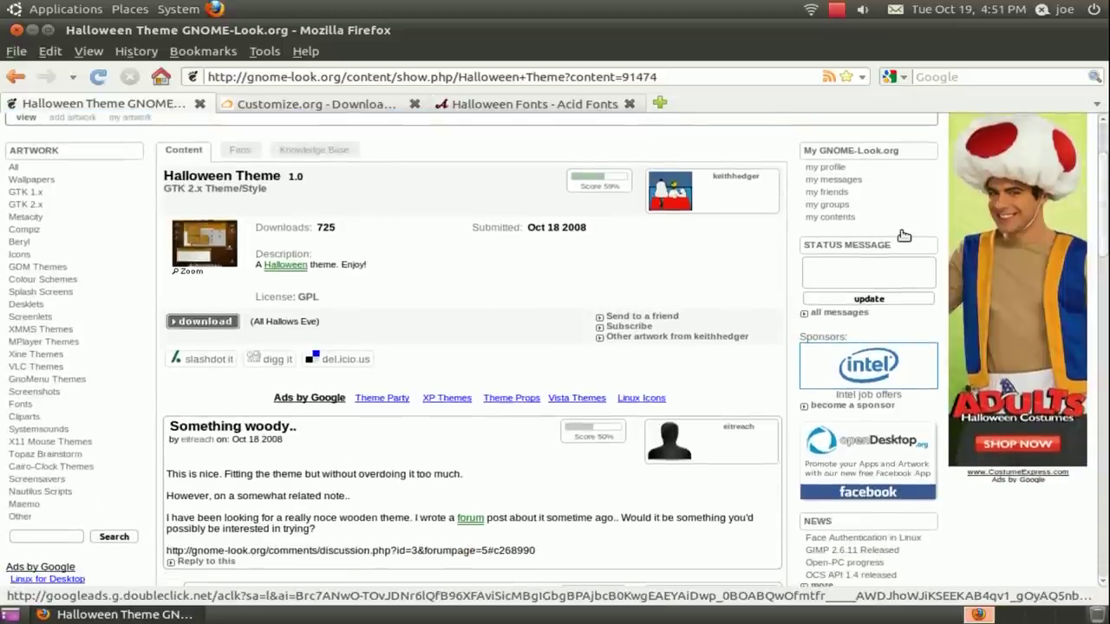
{"action": "left_click", "coordinate": [198, 326]}
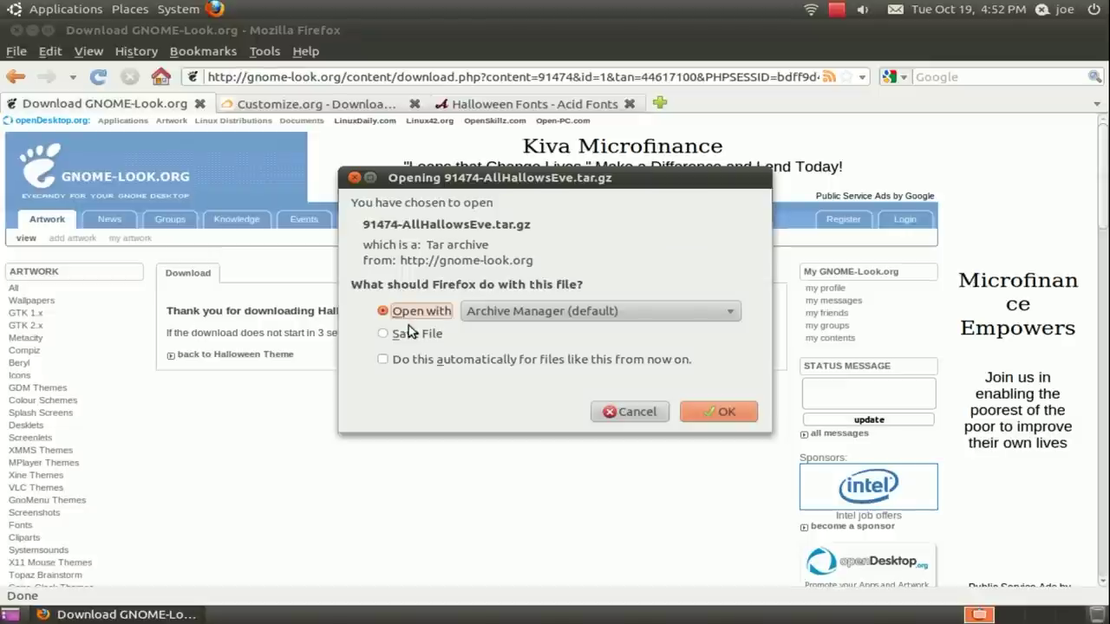
{"action": "left_click", "coordinate": [406, 332]}
{"action": "left_click", "coordinate": [725, 406]}
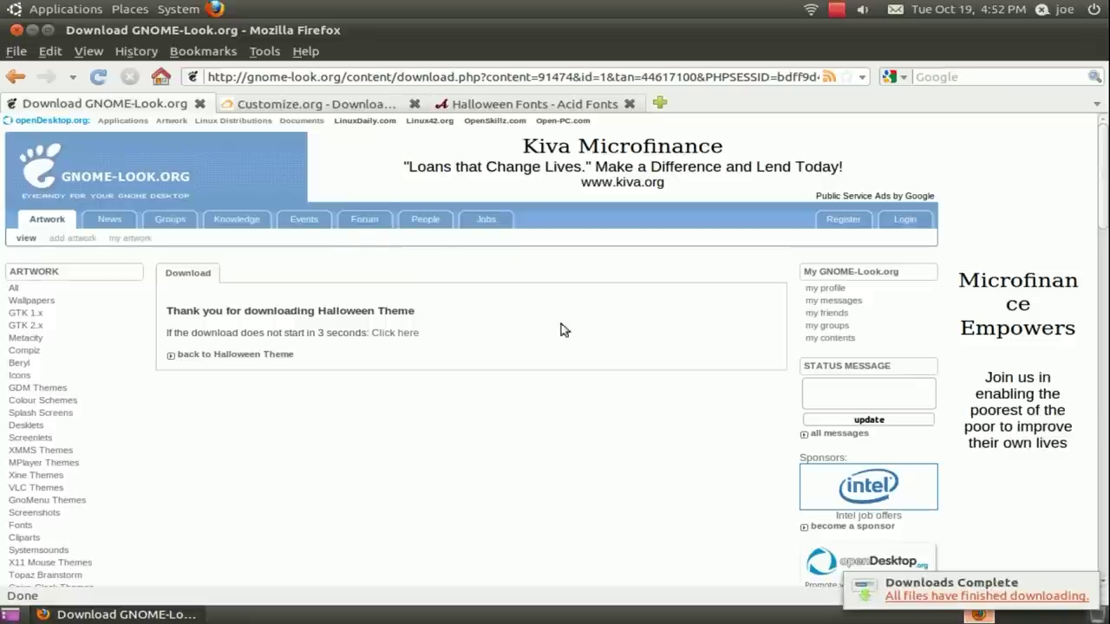
{"action": "left_click", "coordinate": [335, 105]}
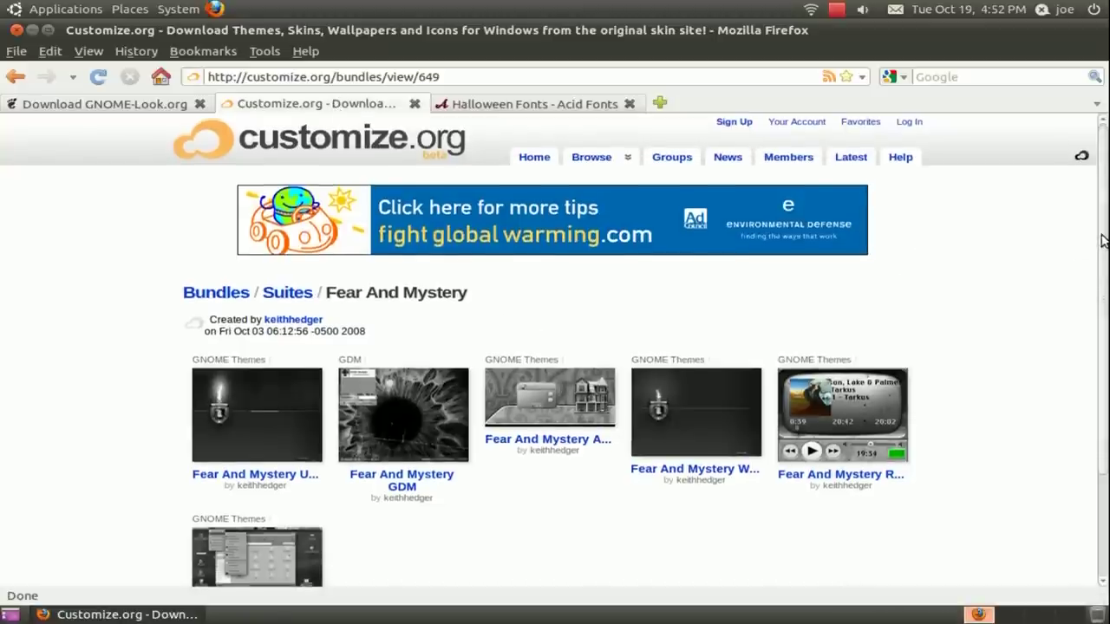
Step: Save FearAndMystery.tar.gz from the Customize.org Fear And Mystery theme page
{"action": "scroll", "coordinate": [1105, 260], "scroll_direction": "down", "scroll_amount": 3}
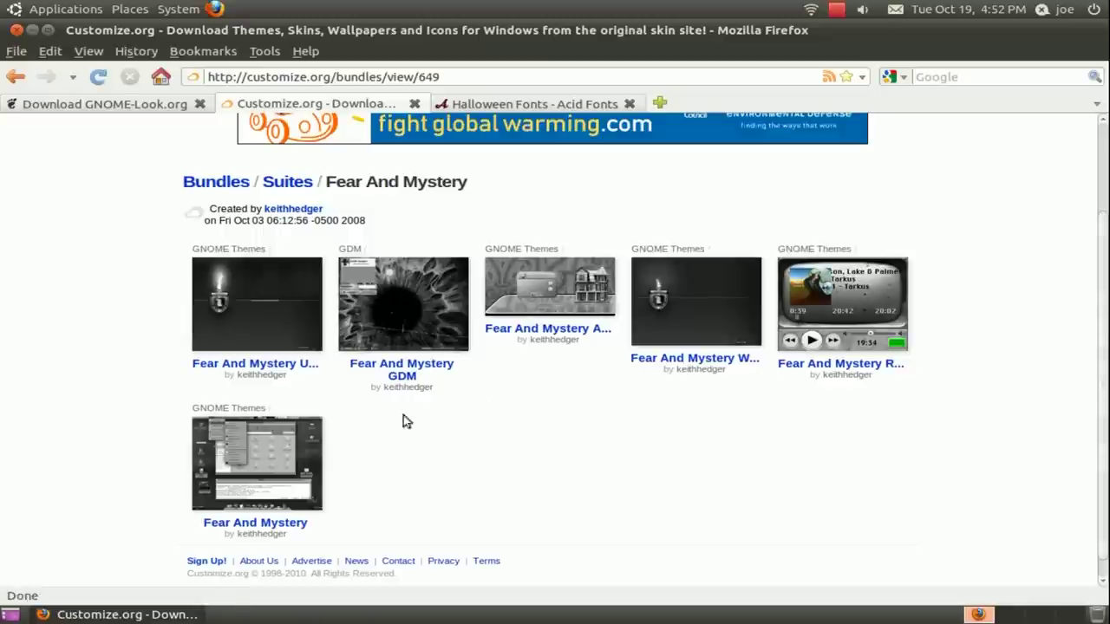
{"action": "left_click", "coordinate": [282, 464]}
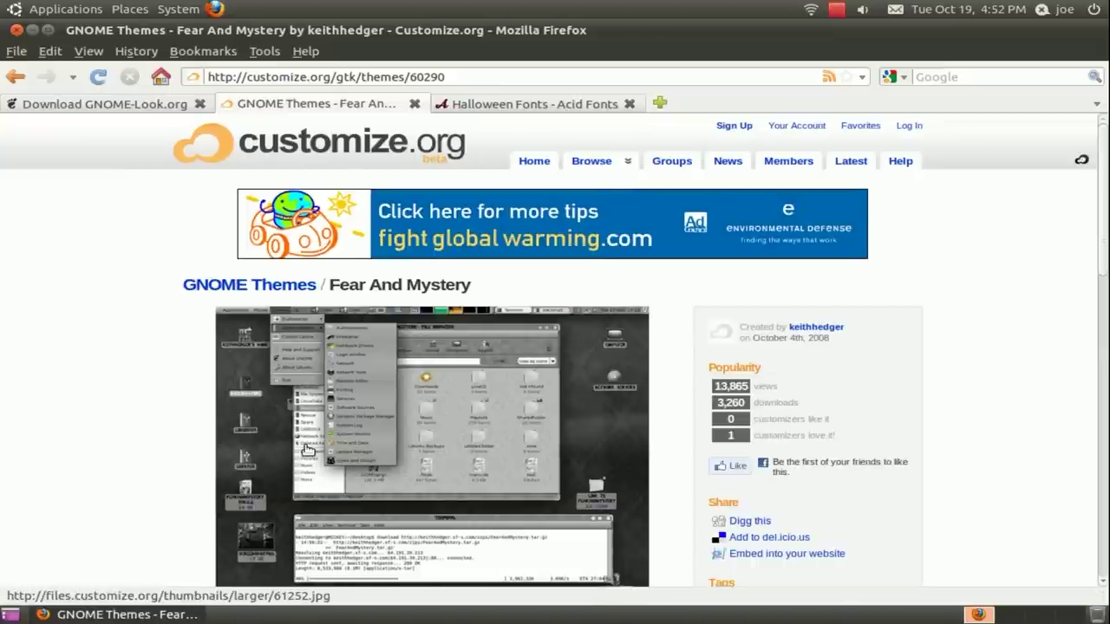
{"action": "left_click_drag", "start_coordinate": [1105, 197], "coordinate": [1106, 246]}
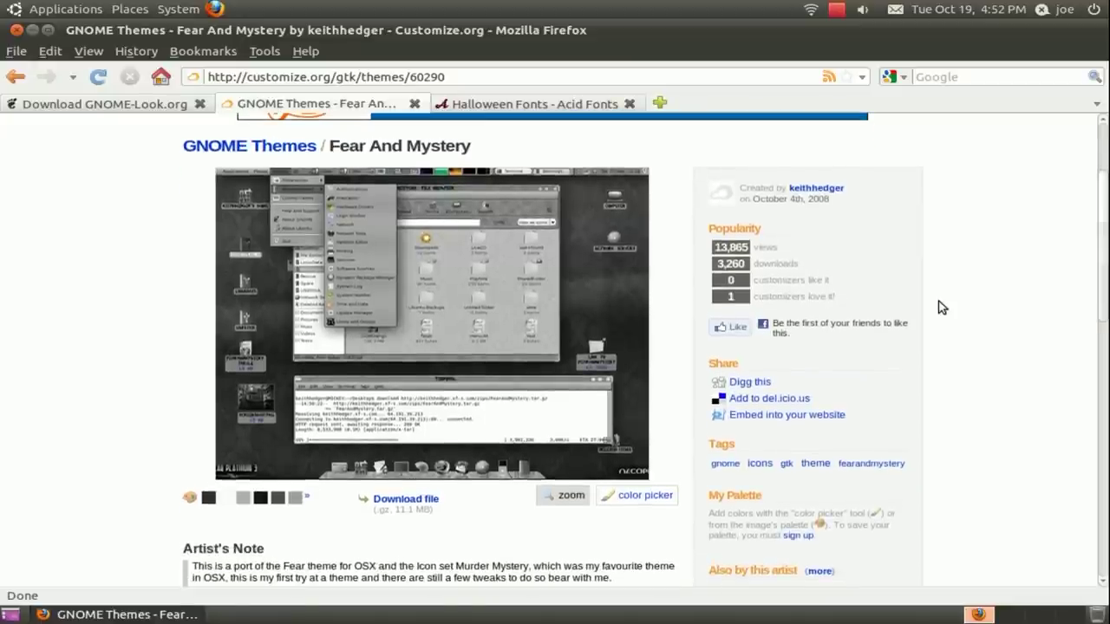
{"action": "left_click", "coordinate": [431, 502]}
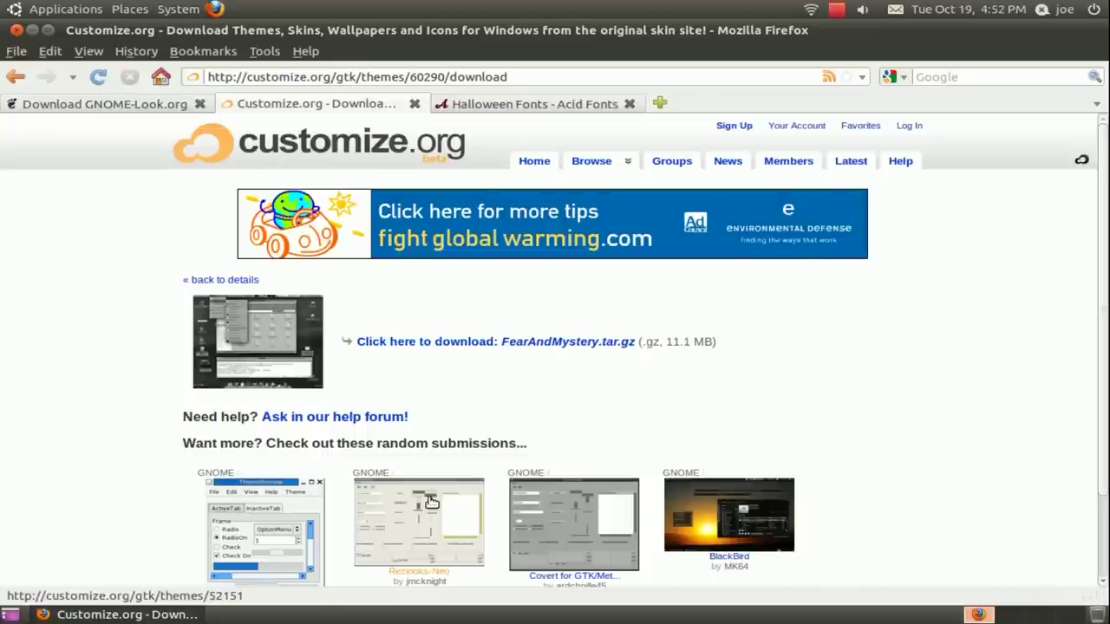
{"action": "left_click", "coordinate": [414, 344]}
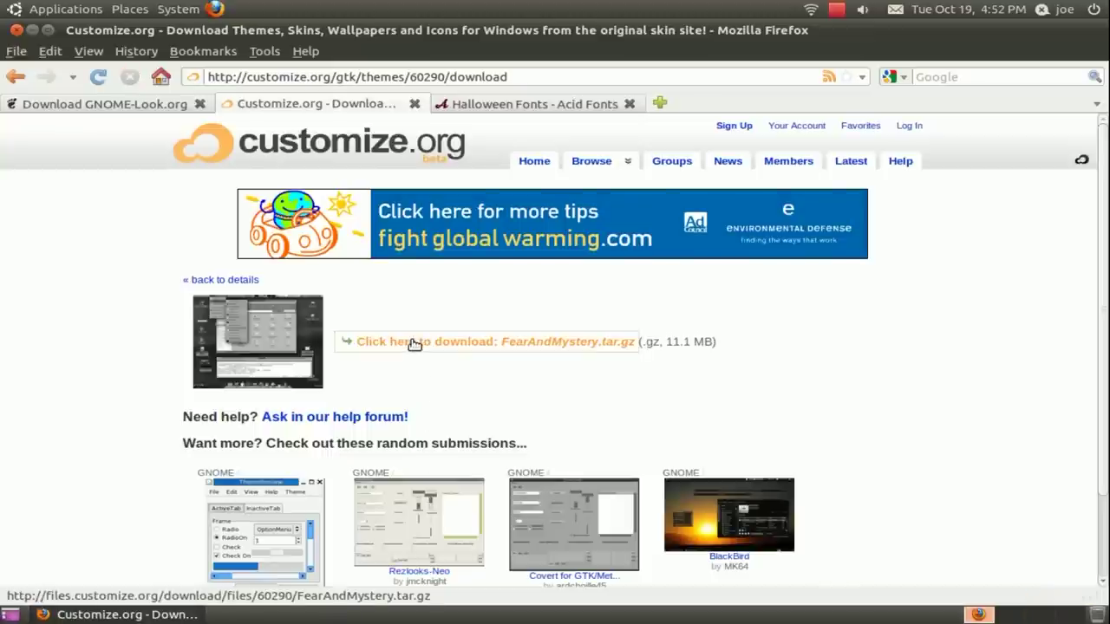
{"action": "left_click", "coordinate": [412, 339]}
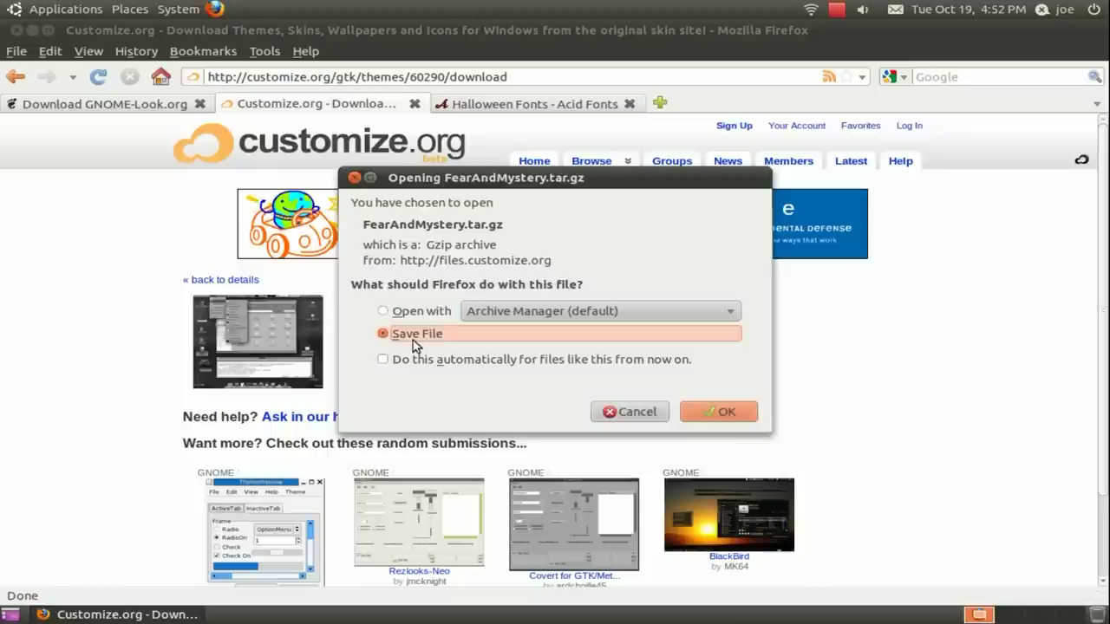
{"action": "left_click", "coordinate": [715, 407]}
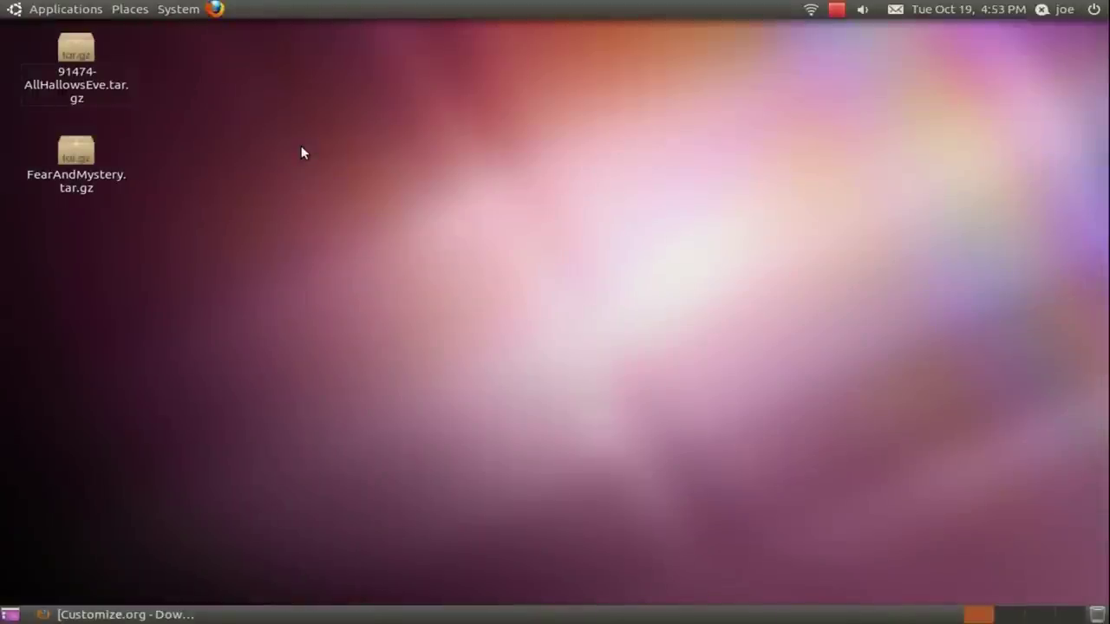
Step: Install the All Hallows Eve and Fear And Mystery theme archives, then apply All Hallows Eve
{"action": "right_click", "coordinate": [301, 148]}
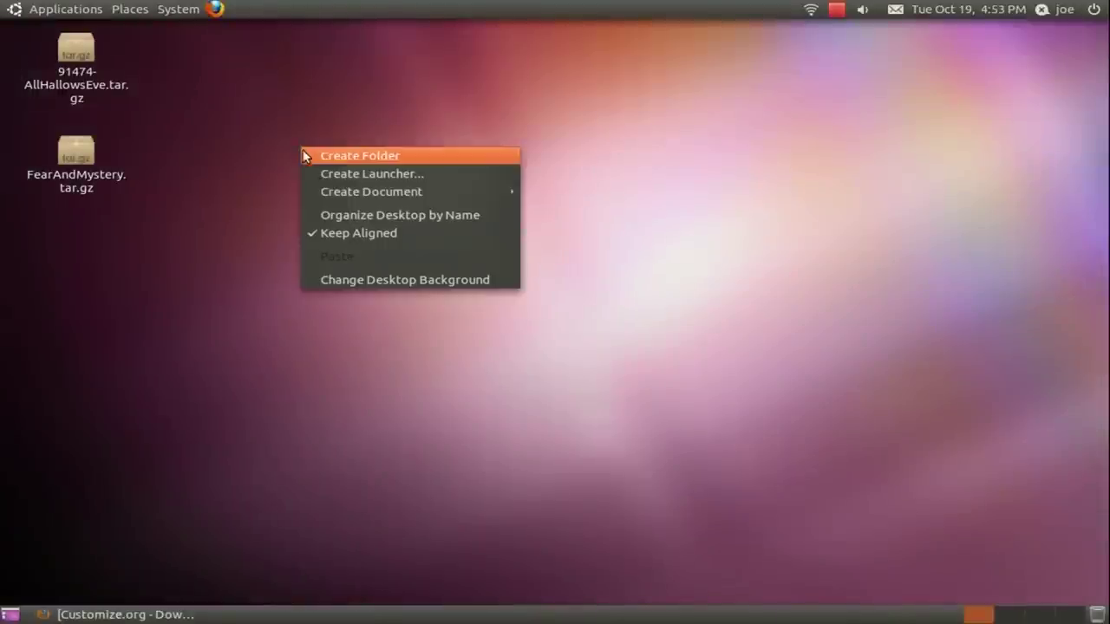
{"action": "left_click", "coordinate": [365, 278]}
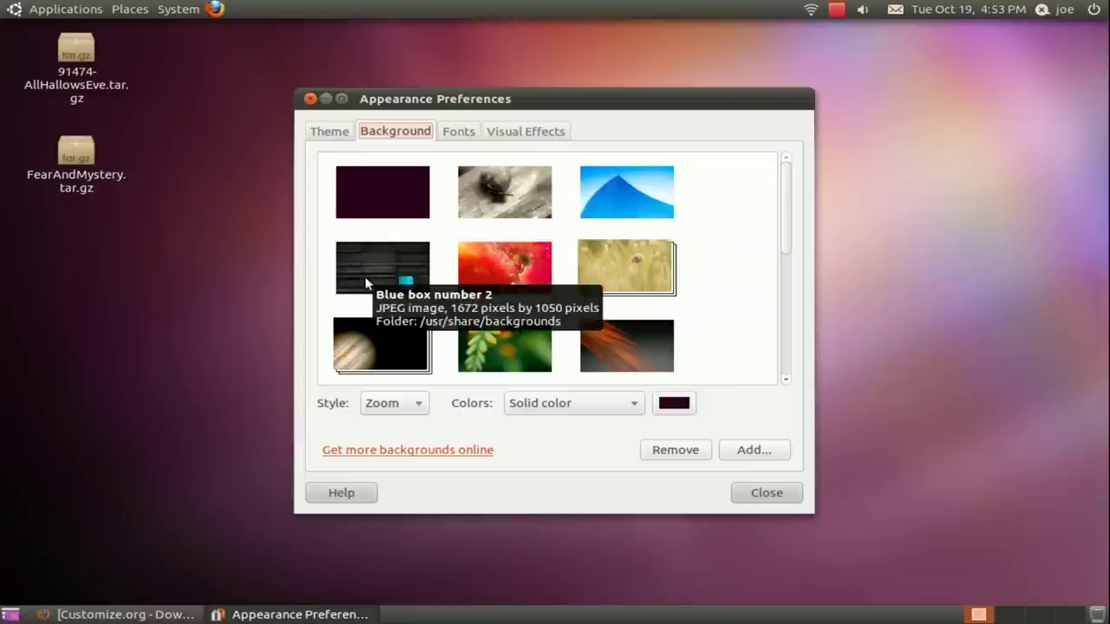
{"action": "left_click", "coordinate": [327, 136]}
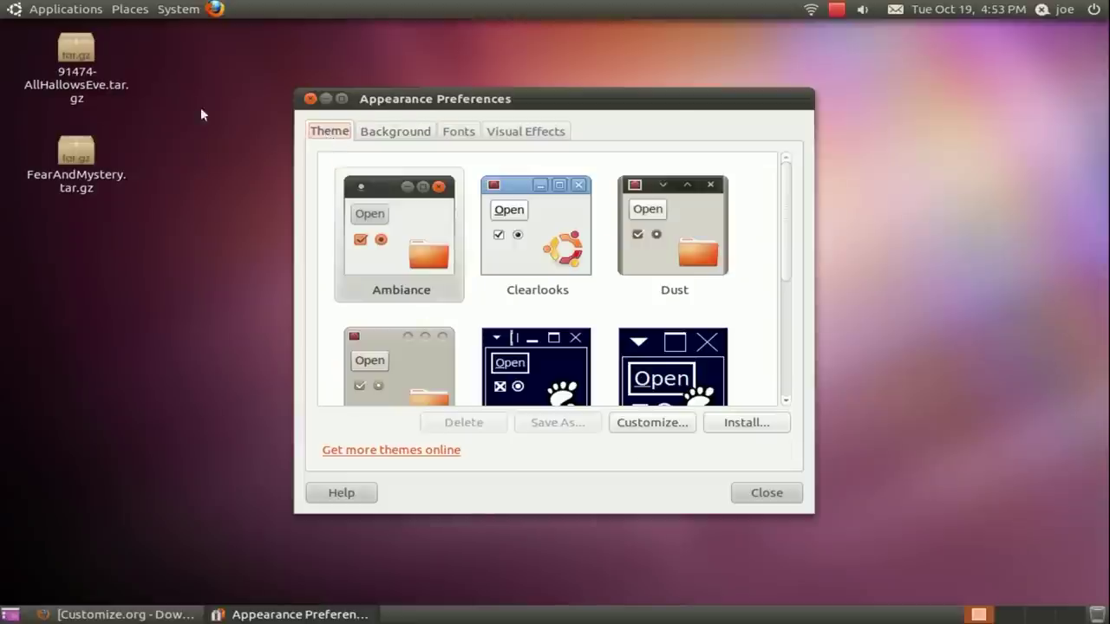
{"action": "left_click_drag", "start_coordinate": [82, 74], "coordinate": [510, 248]}
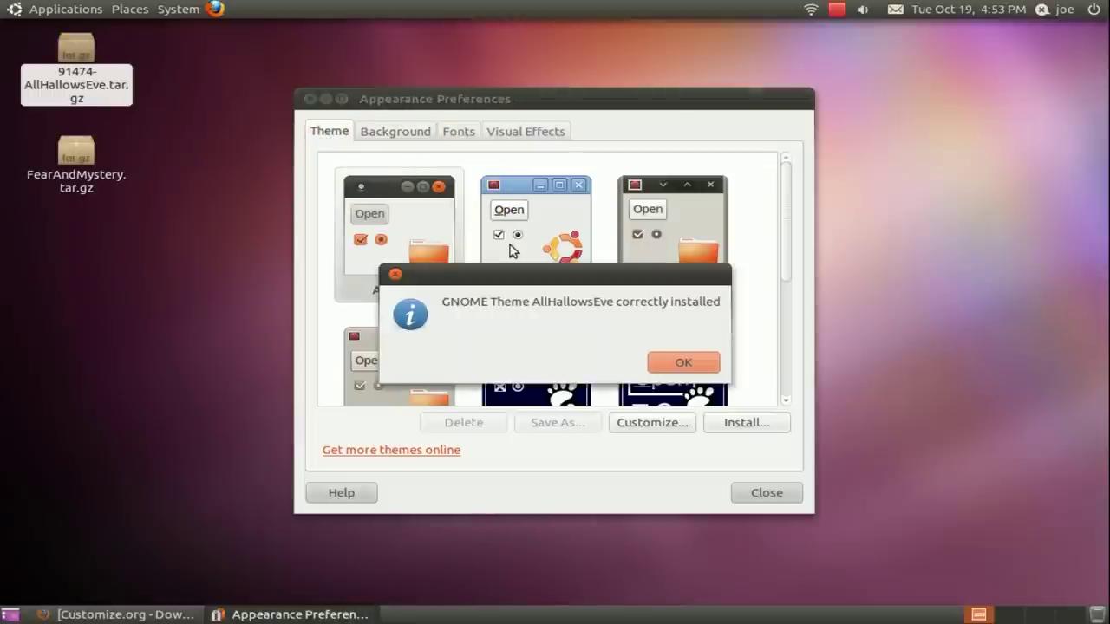
{"action": "left_click", "coordinate": [699, 368]}
{"action": "left_click_drag", "start_coordinate": [85, 173], "coordinate": [533, 299]}
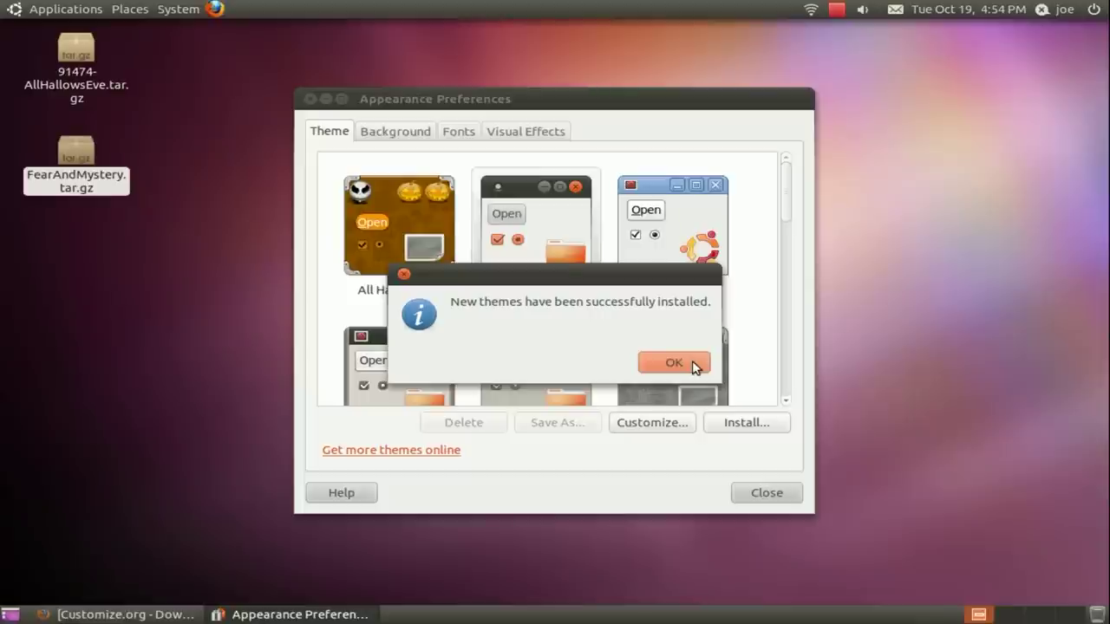
{"action": "left_click", "coordinate": [693, 365]}
{"action": "left_click", "coordinate": [397, 273]}
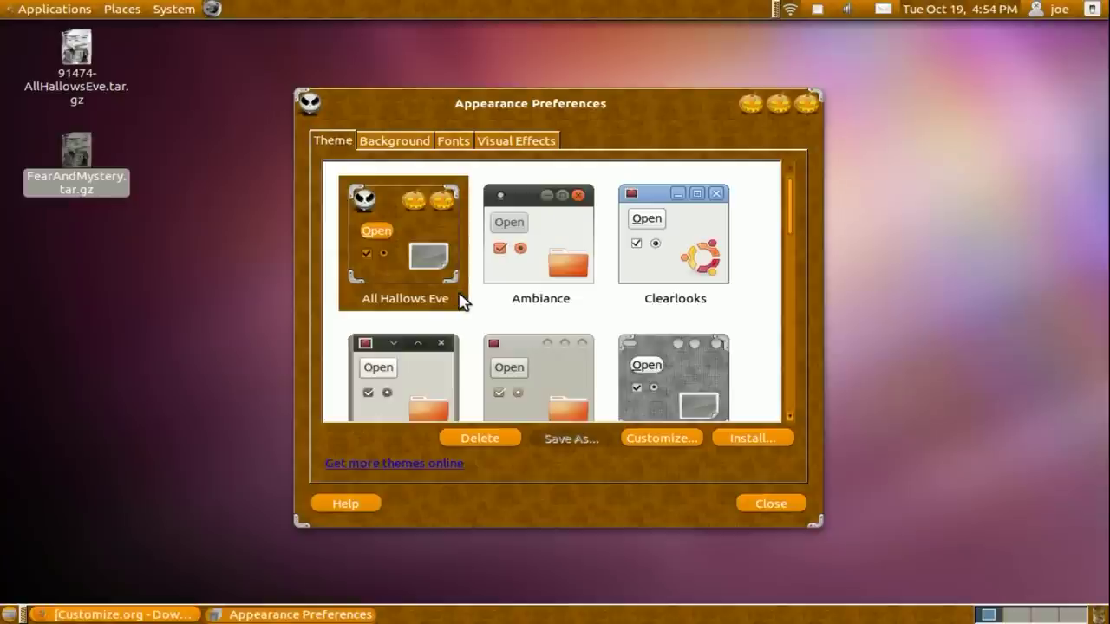
Step: Make Halloween_Wallpaper_by_GreenKiwiOfDoom.jpg from Pictures the desktop background and close both windows
{"action": "left_click", "coordinate": [392, 142]}
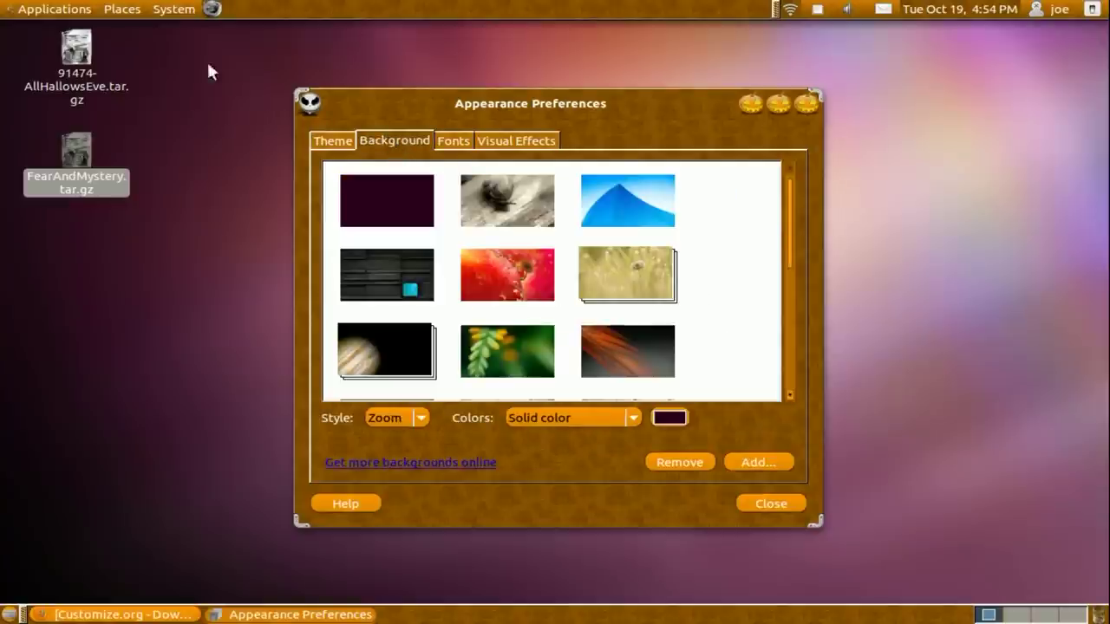
{"action": "left_click", "coordinate": [132, 10]}
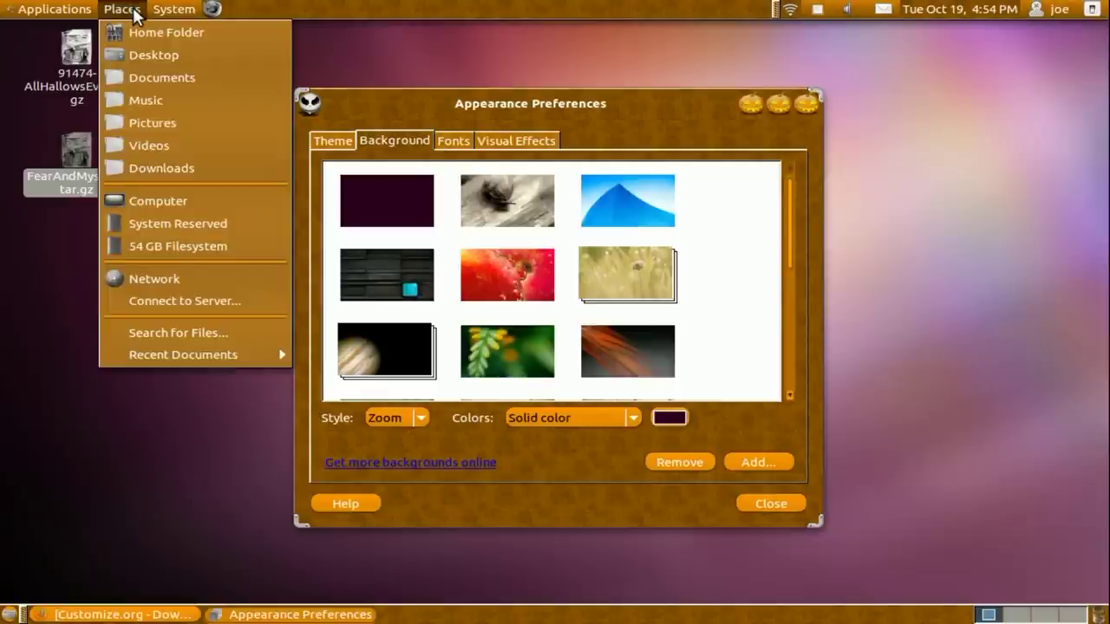
{"action": "left_click", "coordinate": [137, 114]}
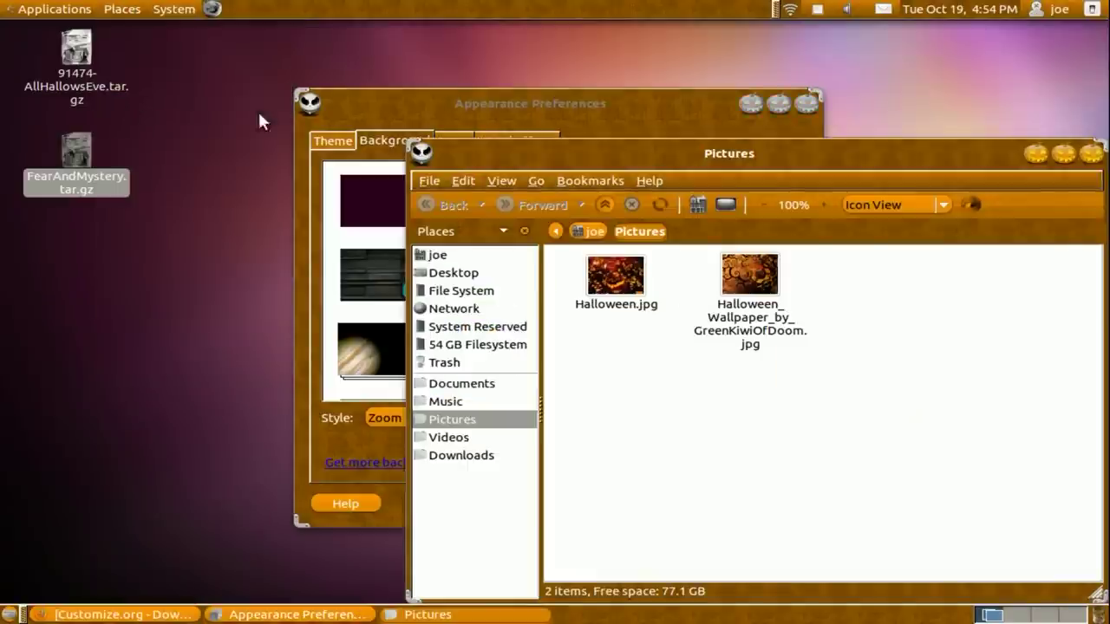
{"action": "left_click_drag", "start_coordinate": [588, 128], "coordinate": [366, 87]}
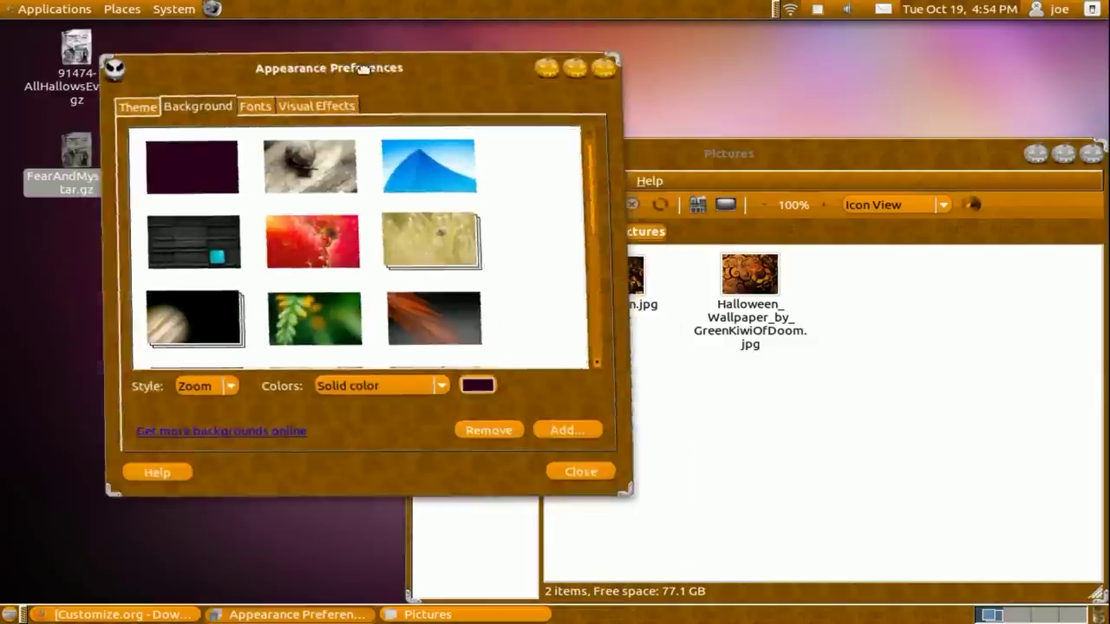
{"action": "left_click", "coordinate": [694, 407]}
{"action": "left_click", "coordinate": [747, 340]}
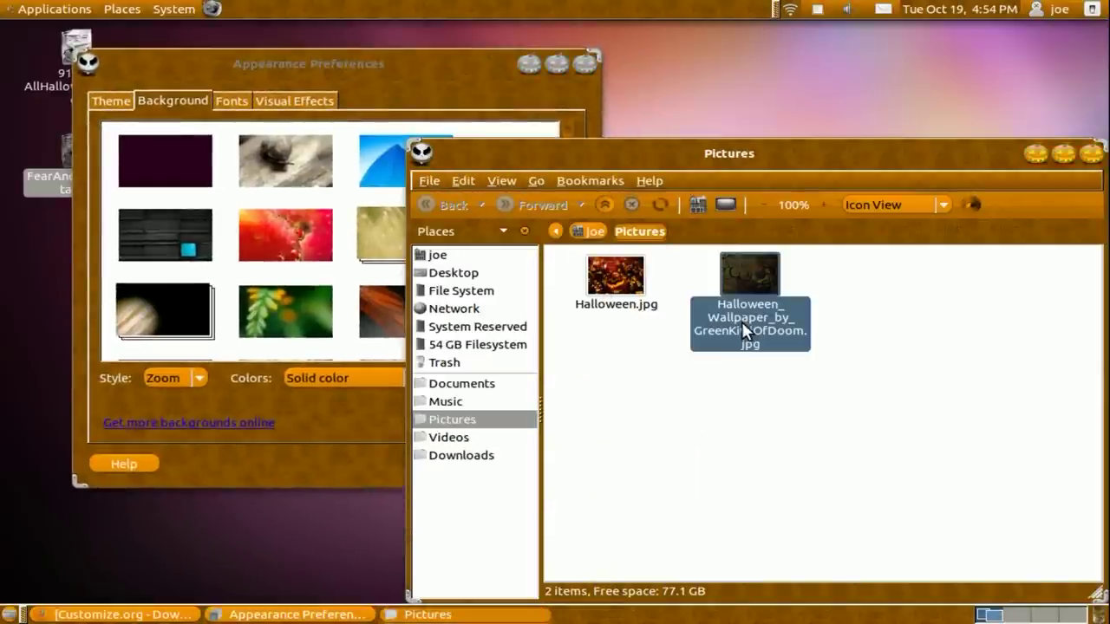
{"action": "left_click_drag", "start_coordinate": [718, 314], "coordinate": [310, 227]}
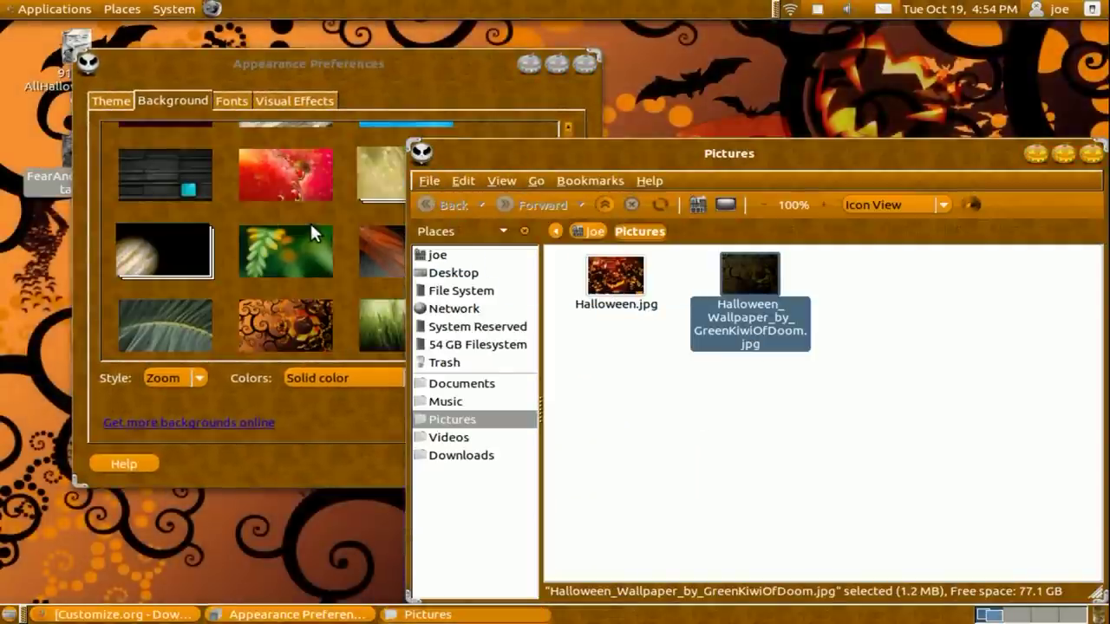
{"action": "left_click", "coordinate": [1092, 156]}
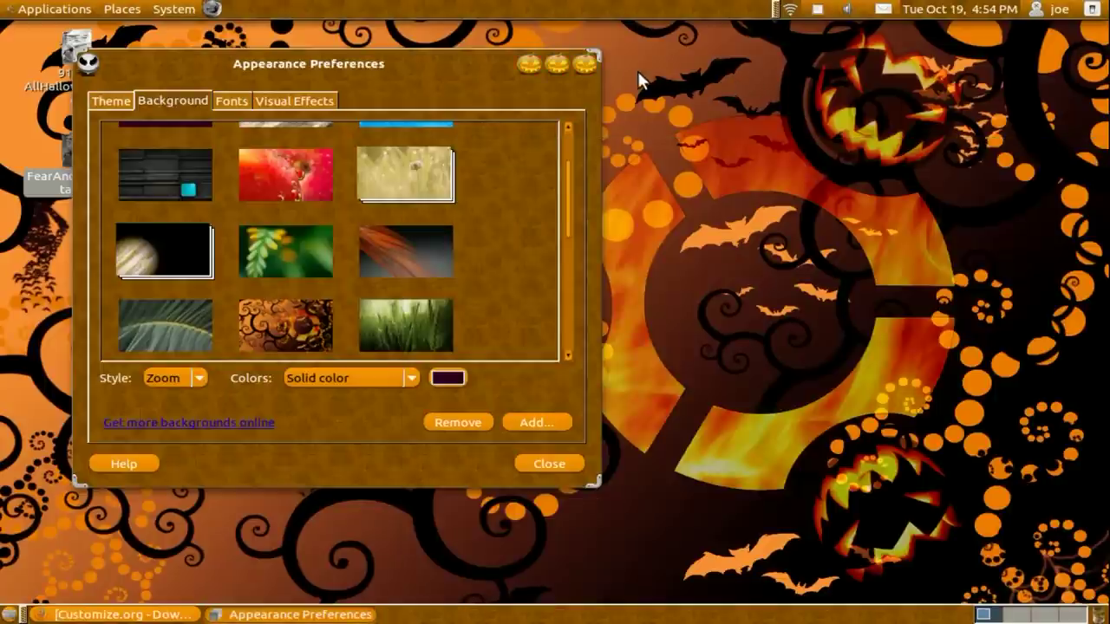
{"action": "left_click", "coordinate": [586, 64]}
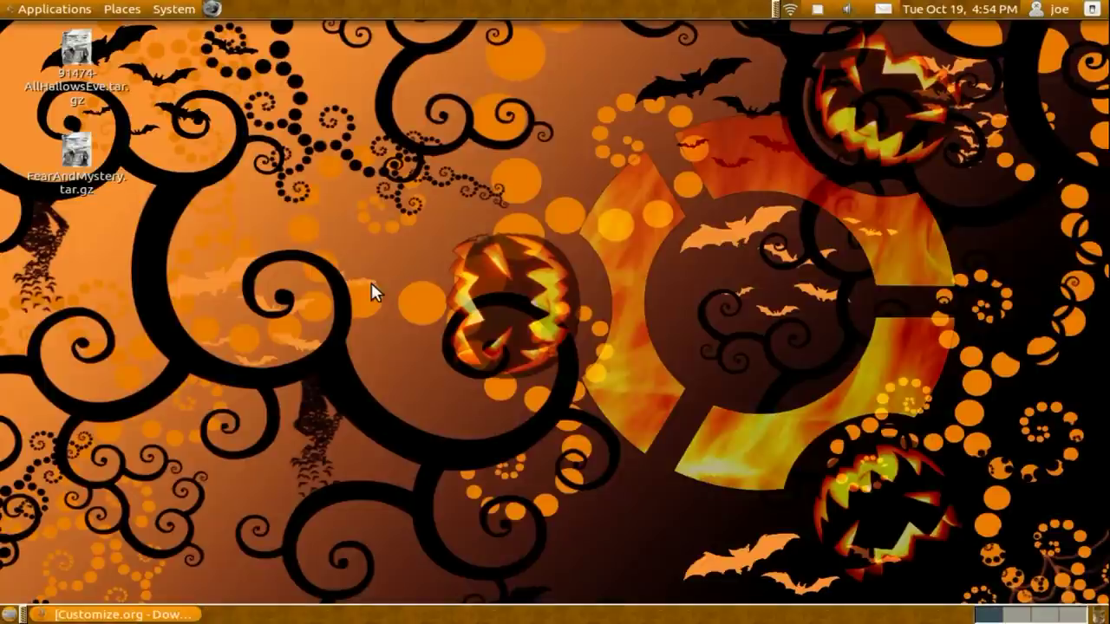
Step: Save Creepsville.zip from the Acid Fonts Halloween fonts page, then minimize Firefox
{"action": "left_click", "coordinate": [177, 614]}
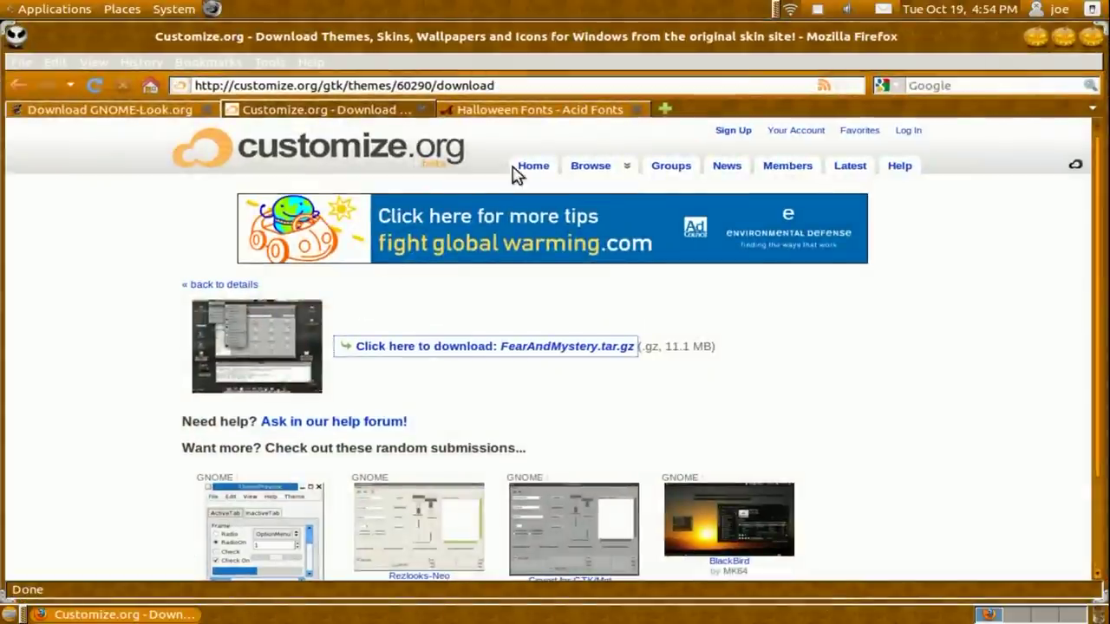
{"action": "left_click", "coordinate": [508, 112]}
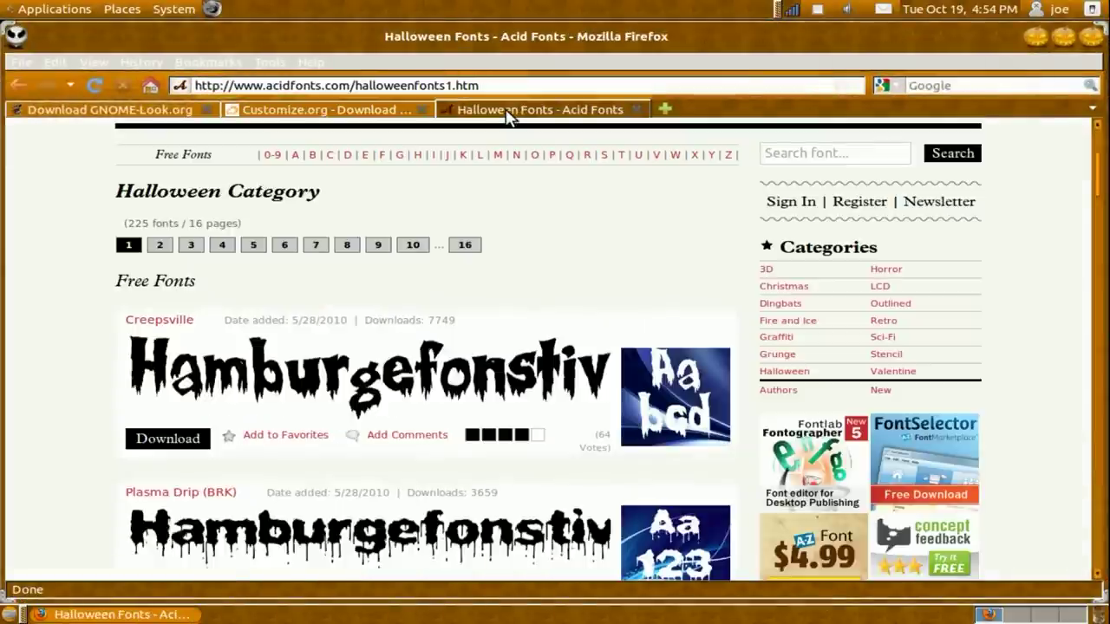
{"action": "scroll", "coordinate": [1099, 186], "scroll_direction": "down", "scroll_amount": 2}
{"action": "scroll", "coordinate": [1099, 189], "scroll_direction": "down", "scroll_amount": 2}
{"action": "mouse_move", "coordinate": [1099, 190]}
{"action": "left_mouse_down"}
{"action": "mouse_move", "coordinate": [1105, 283]}
{"action": "mouse_move", "coordinate": [1101, 184]}
{"action": "left_mouse_up"}
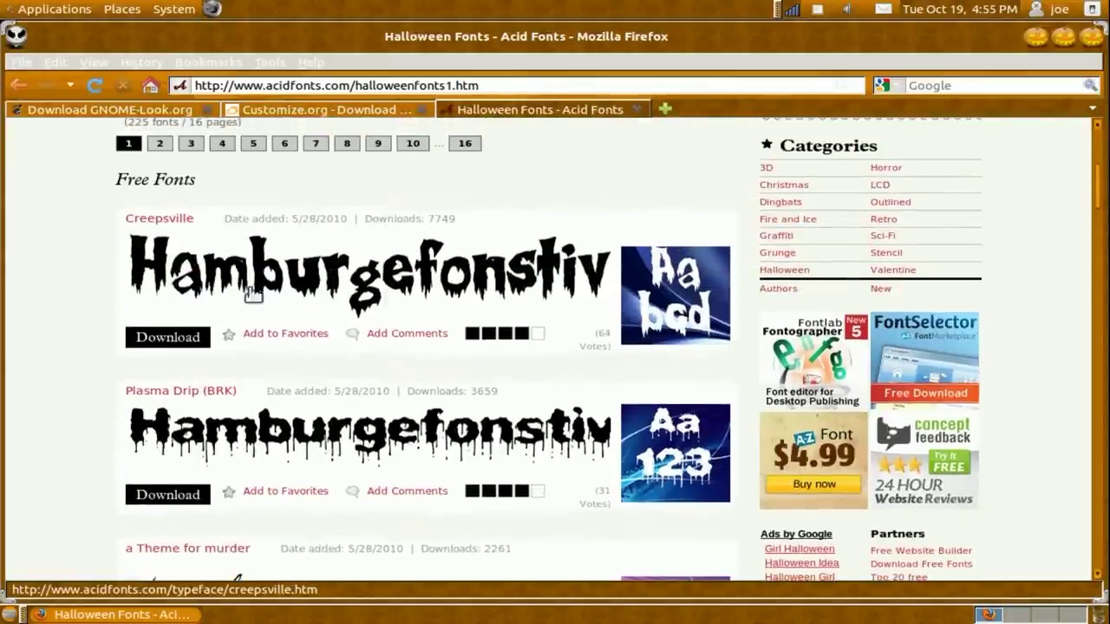
{"action": "left_click", "coordinate": [185, 337]}
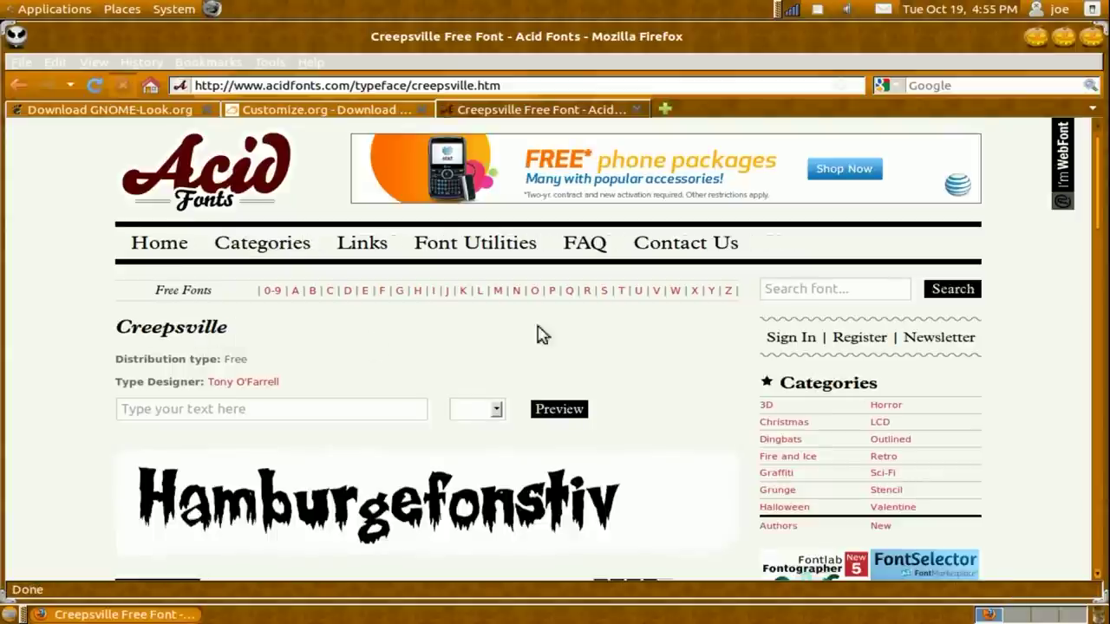
{"action": "scroll", "coordinate": [1098, 212], "scroll_direction": "down", "scroll_amount": 3}
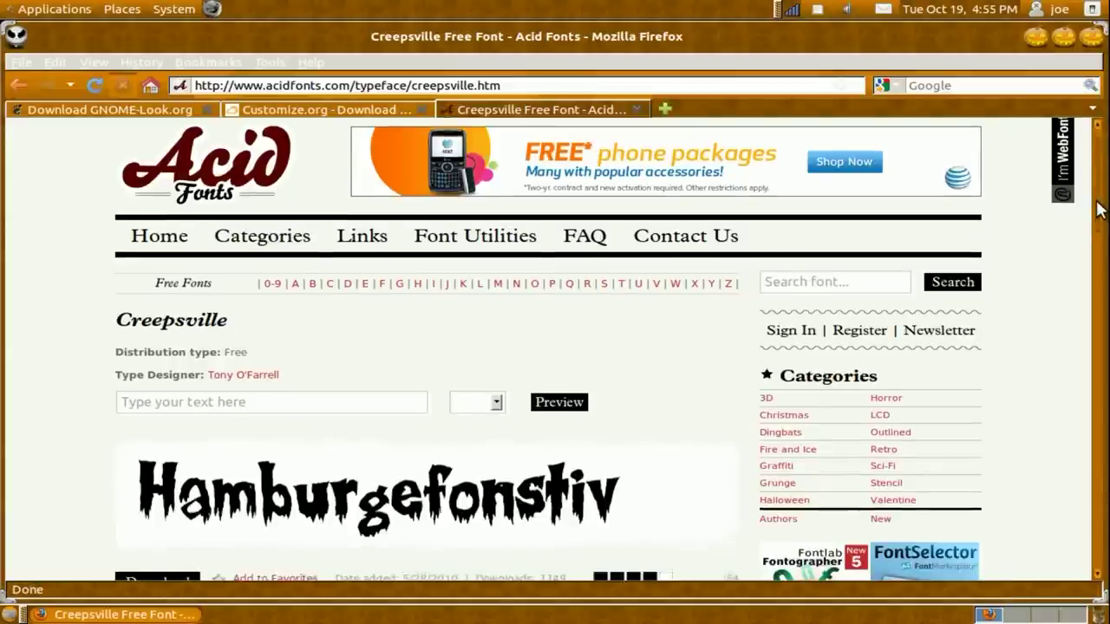
{"action": "left_click_drag", "start_coordinate": [1097, 228], "coordinate": [1099, 241]}
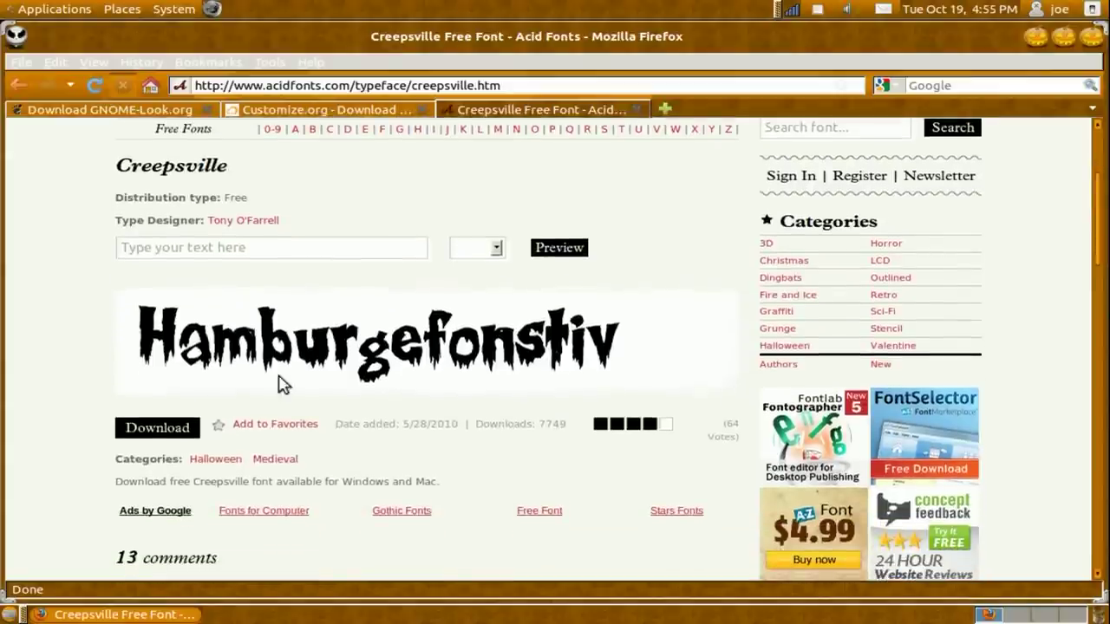
{"action": "left_click", "coordinate": [184, 424]}
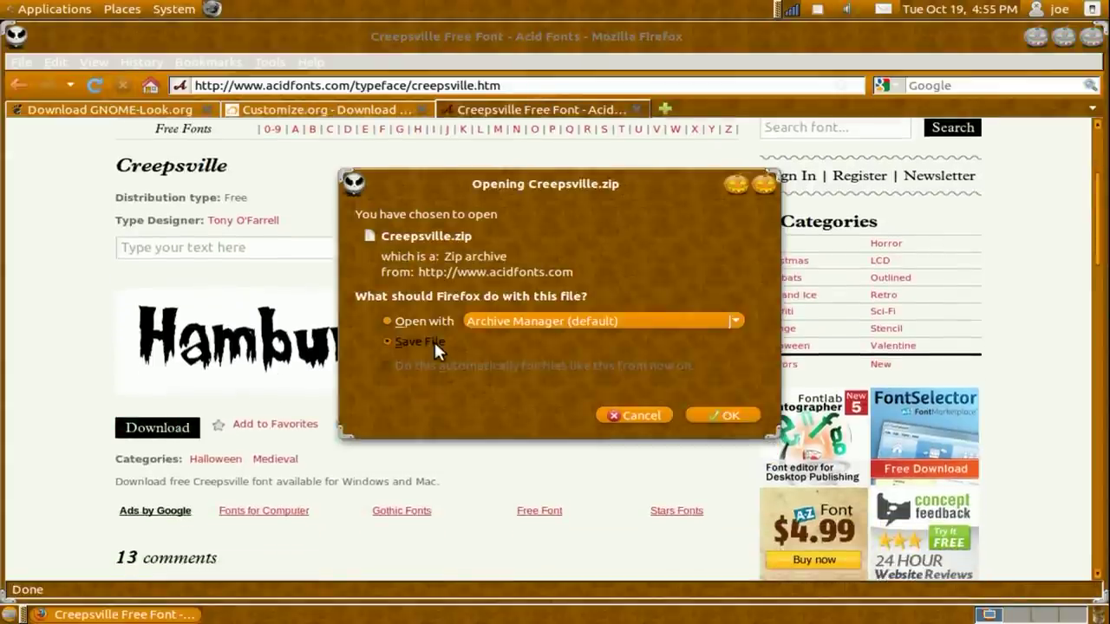
{"action": "left_click", "coordinate": [725, 415]}
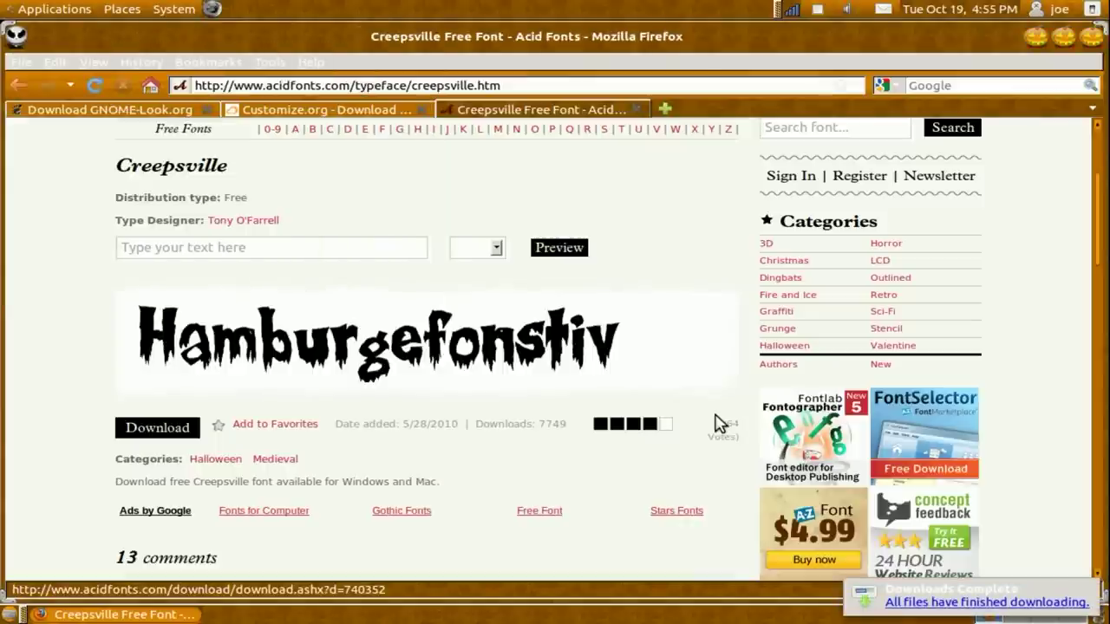
{"action": "left_click", "coordinate": [156, 612]}
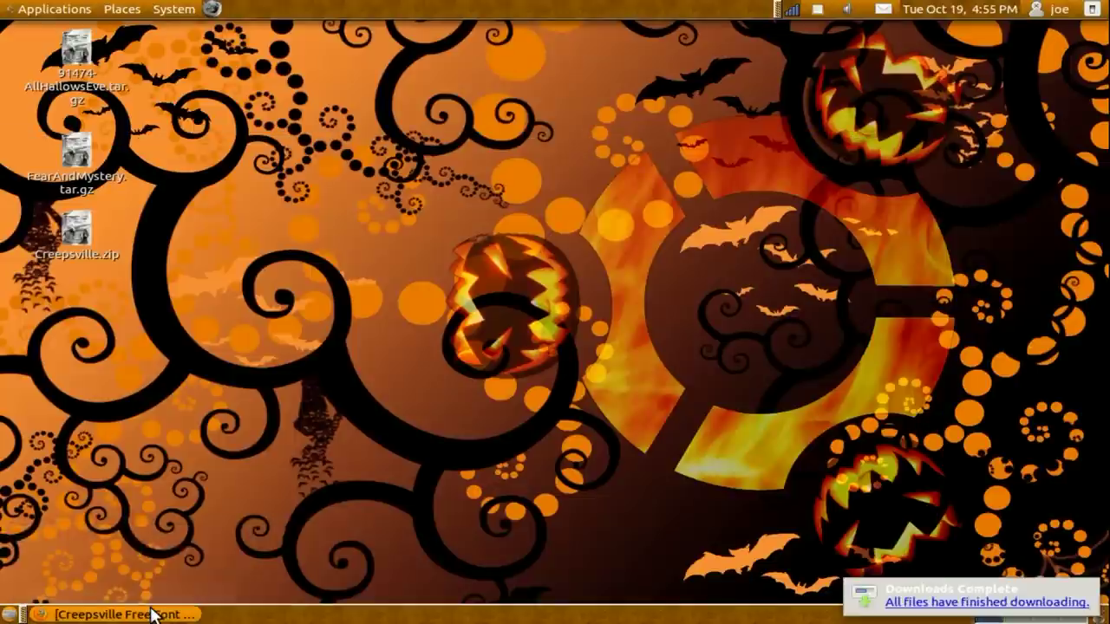
Step: Extract Creepsville.zip here and open the new Creepsville folder
{"action": "left_click", "coordinate": [80, 256]}
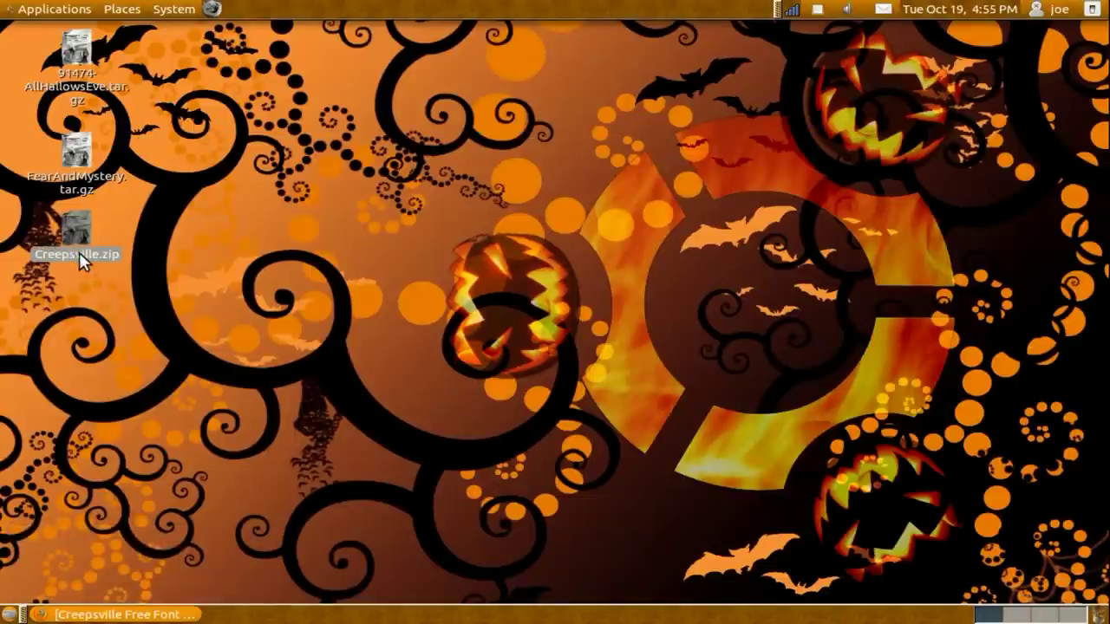
{"action": "right_click", "coordinate": [84, 260]}
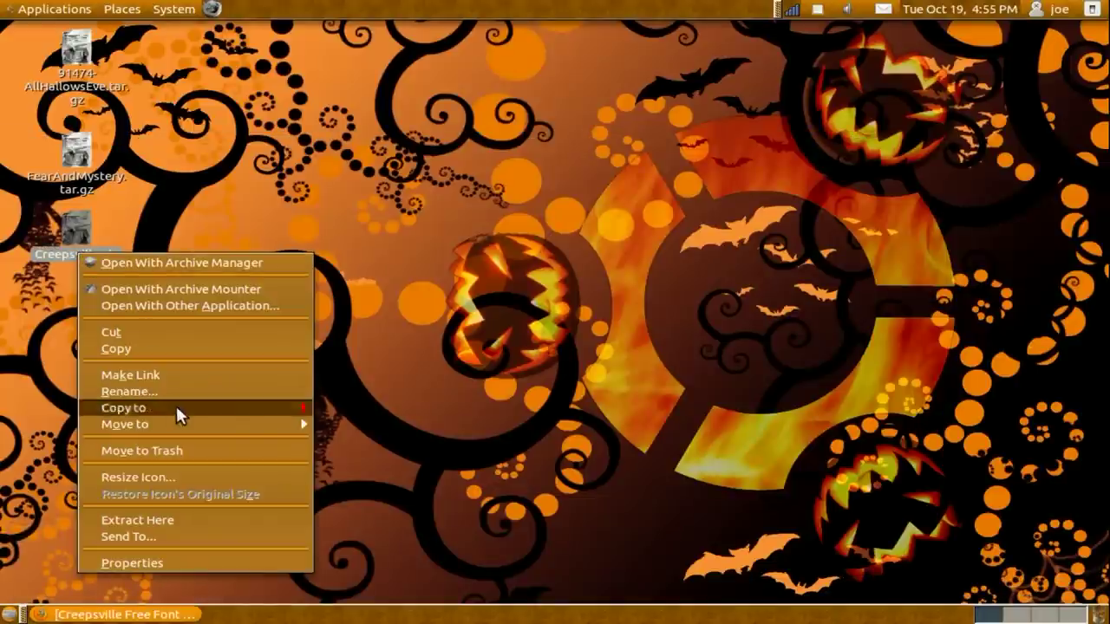
{"action": "left_click", "coordinate": [134, 521]}
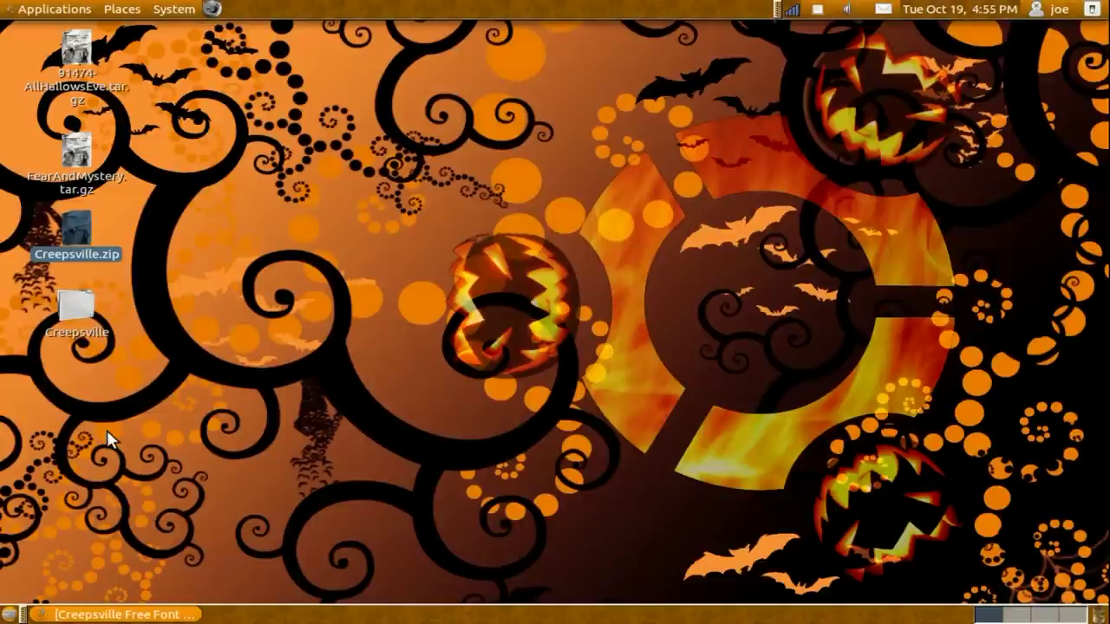
{"action": "double_click", "coordinate": [62, 316]}
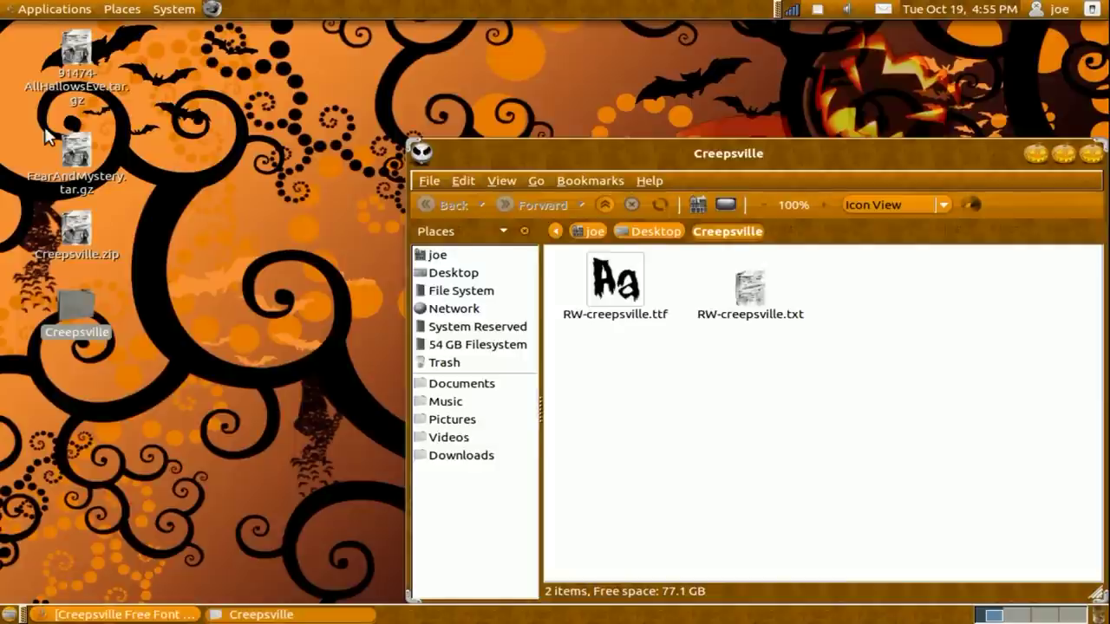
Step: Create and open a hidden .fonts folder in the home directory
{"action": "left_click", "coordinate": [113, 9]}
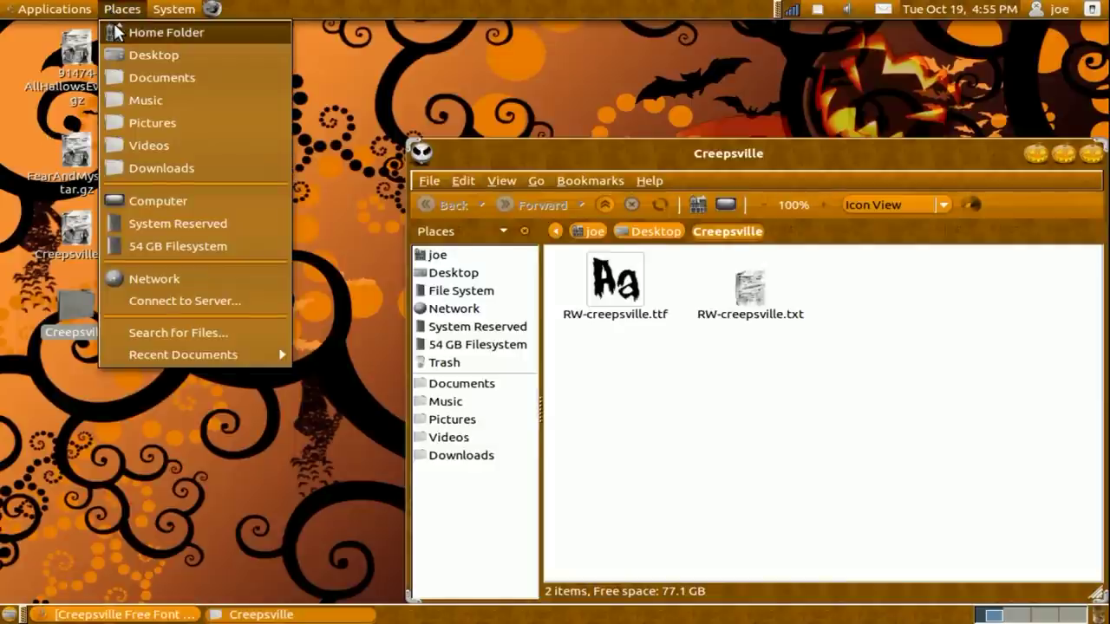
{"action": "left_click", "coordinate": [117, 32]}
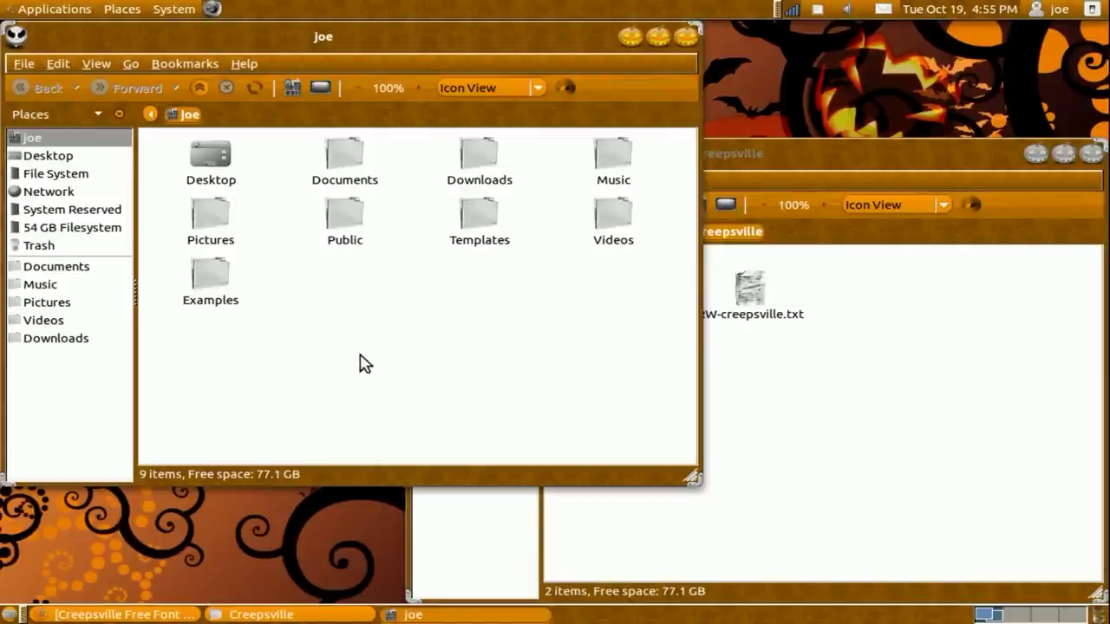
{"action": "key", "text": "ctrl+h"}
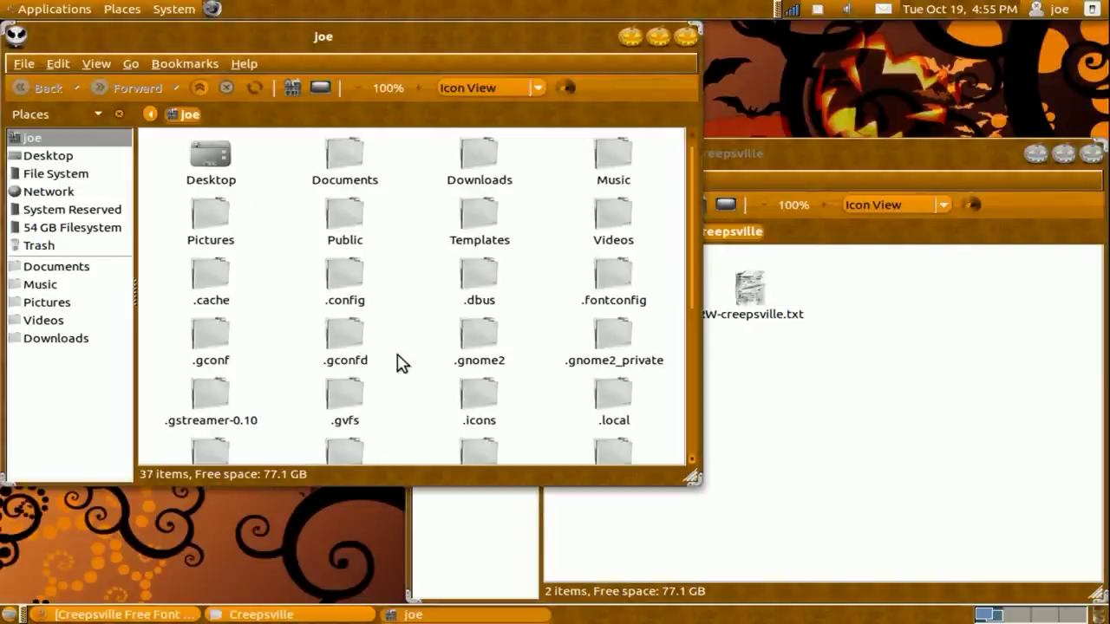
{"action": "right_click", "coordinate": [397, 353]}
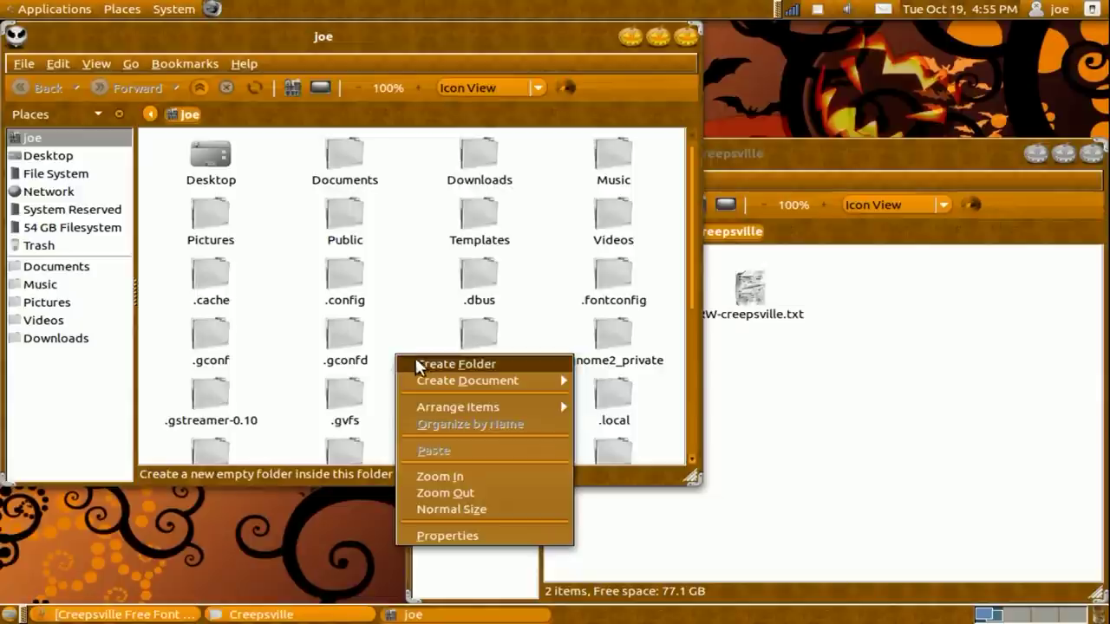
{"action": "left_click", "coordinate": [420, 364]}
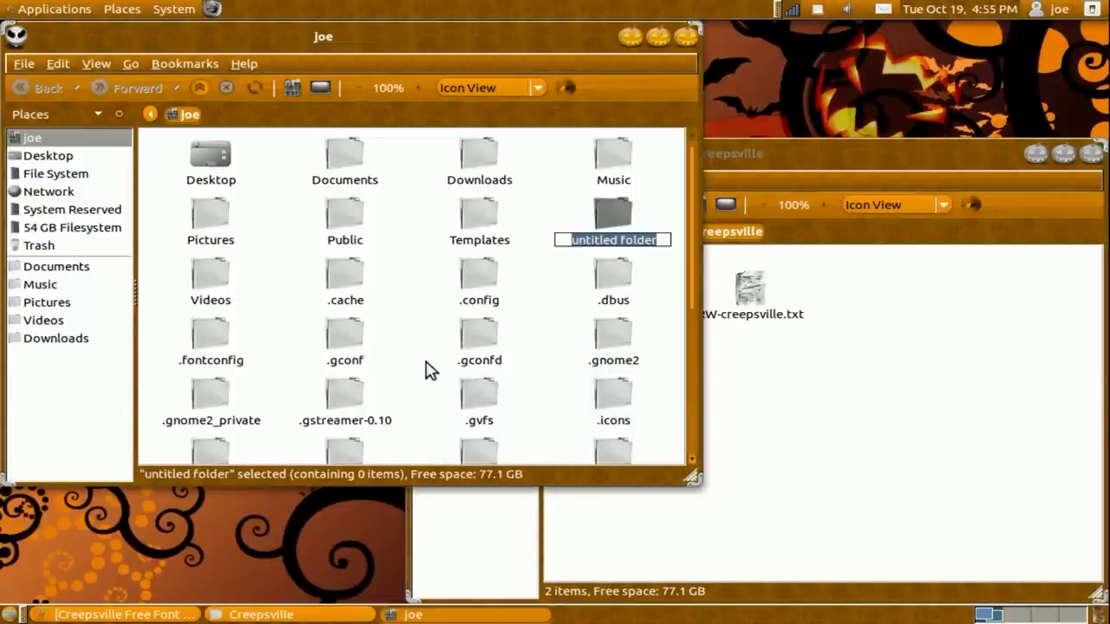
{"action": "type", "text": ".font"}
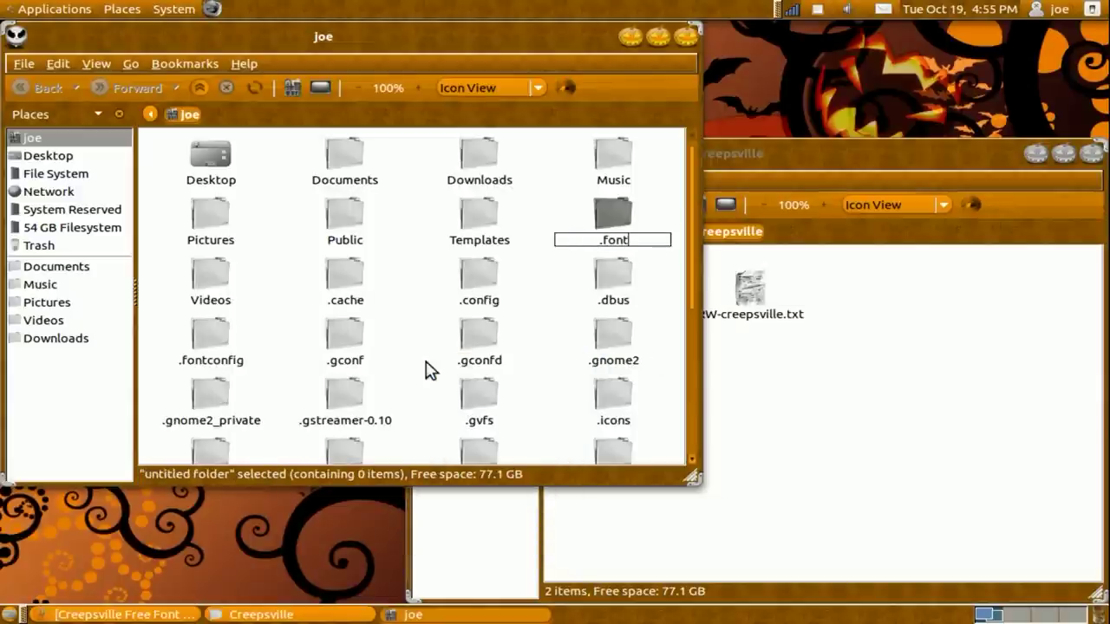
{"action": "type", "text": "s"}
{"action": "key", "text": "Return"}
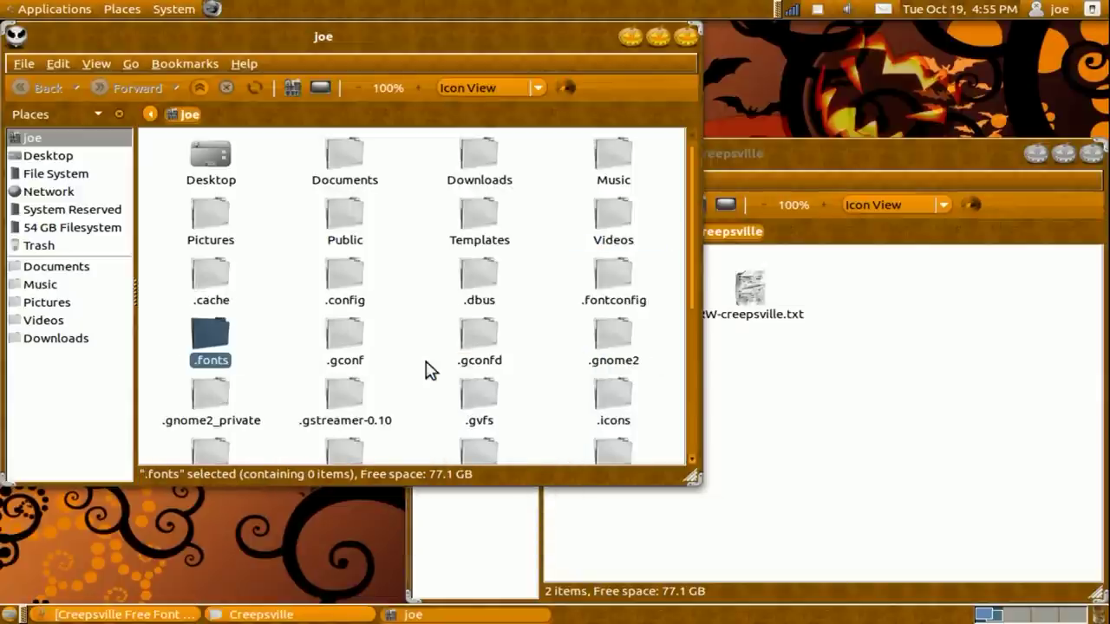
{"action": "double_click", "coordinate": [221, 336]}
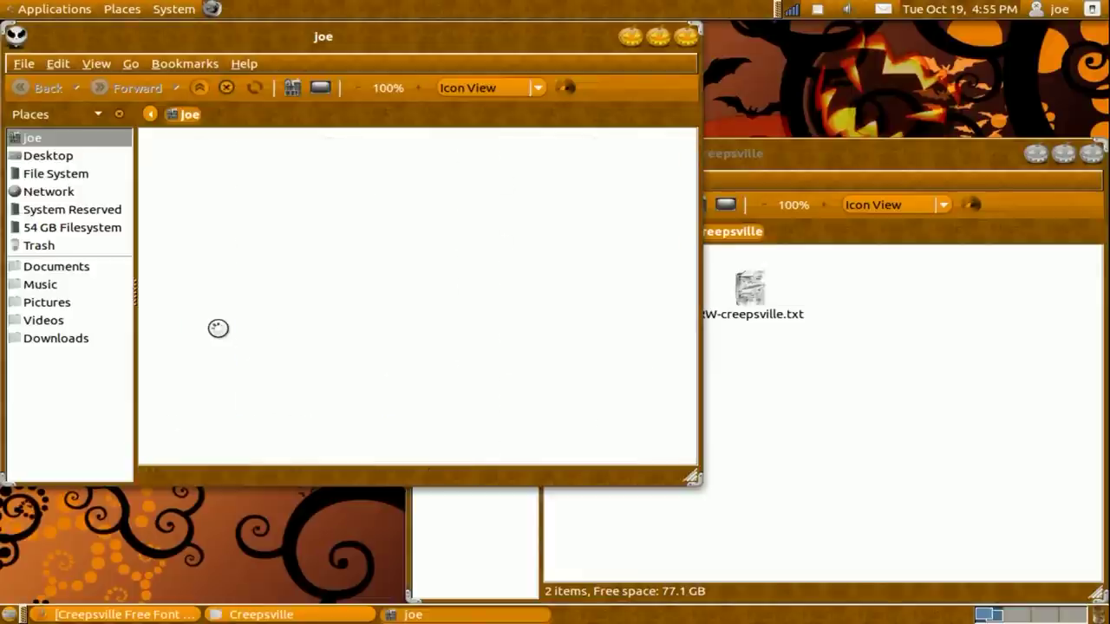
Step: Copy RW-creepsville.ttf into .fonts and close both folder windows
{"action": "left_click", "coordinate": [903, 400]}
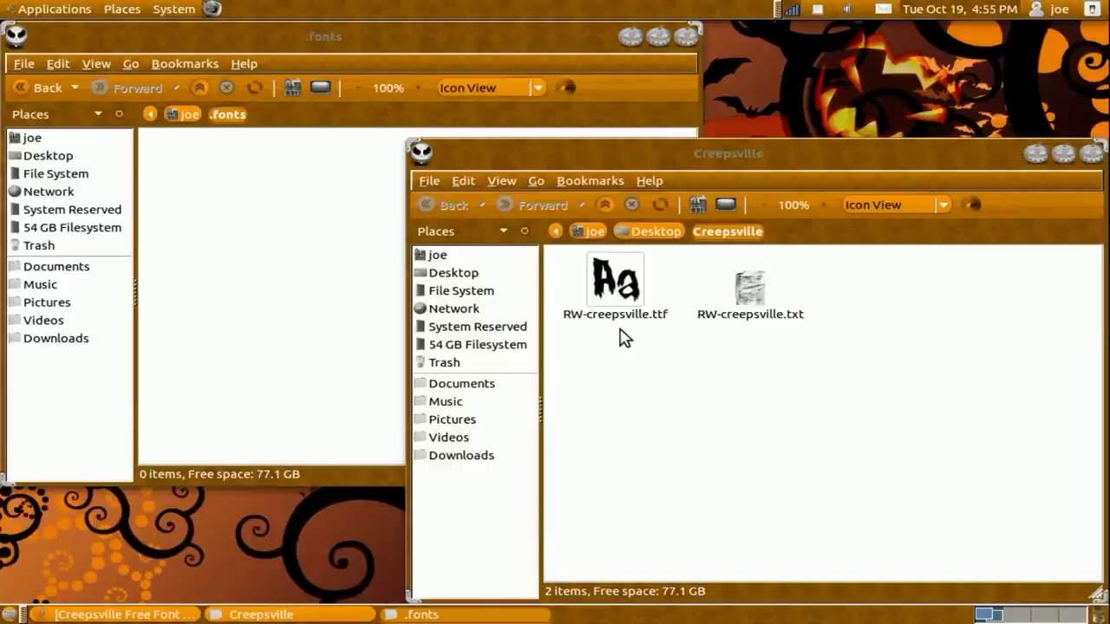
{"action": "left_click_drag", "start_coordinate": [592, 304], "coordinate": [232, 223]}
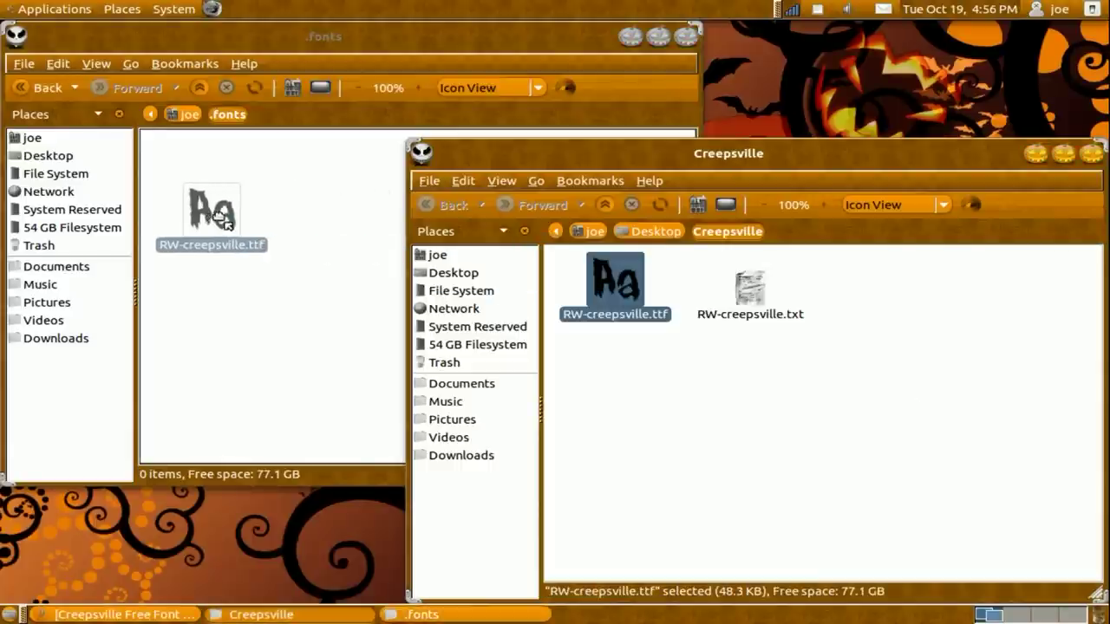
{"action": "left_click", "coordinate": [234, 227]}
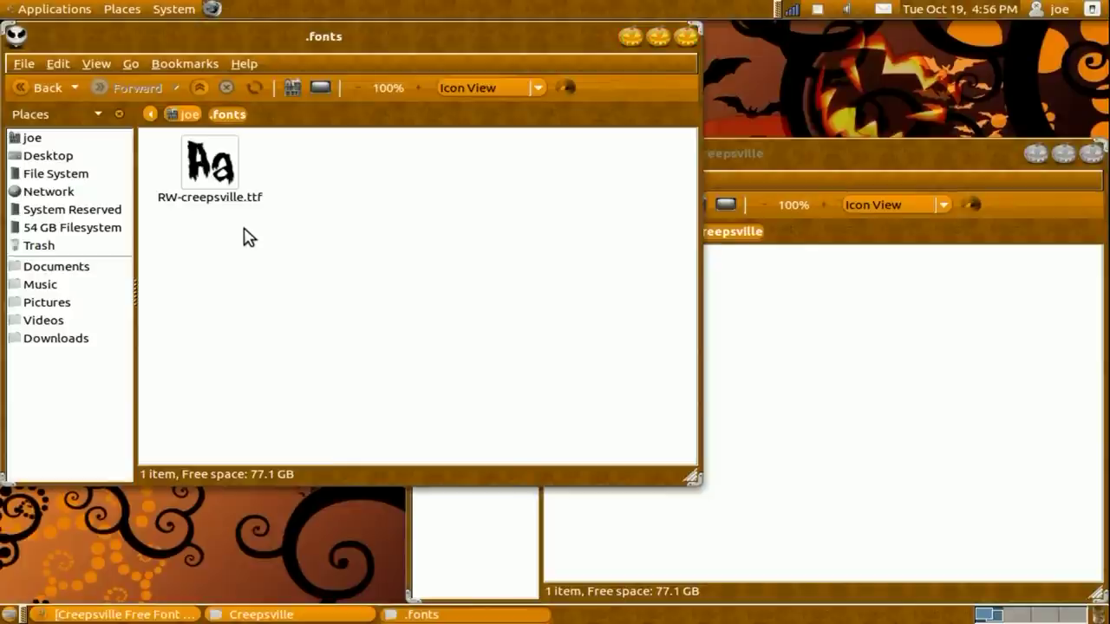
{"action": "left_click", "coordinate": [1085, 161]}
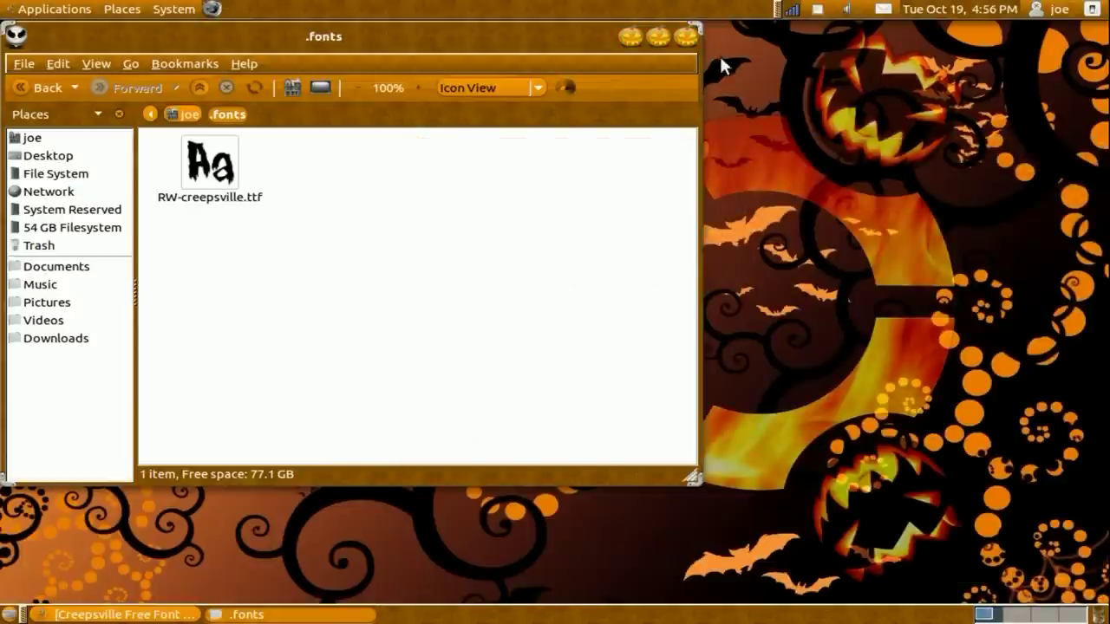
{"action": "left_click", "coordinate": [691, 38]}
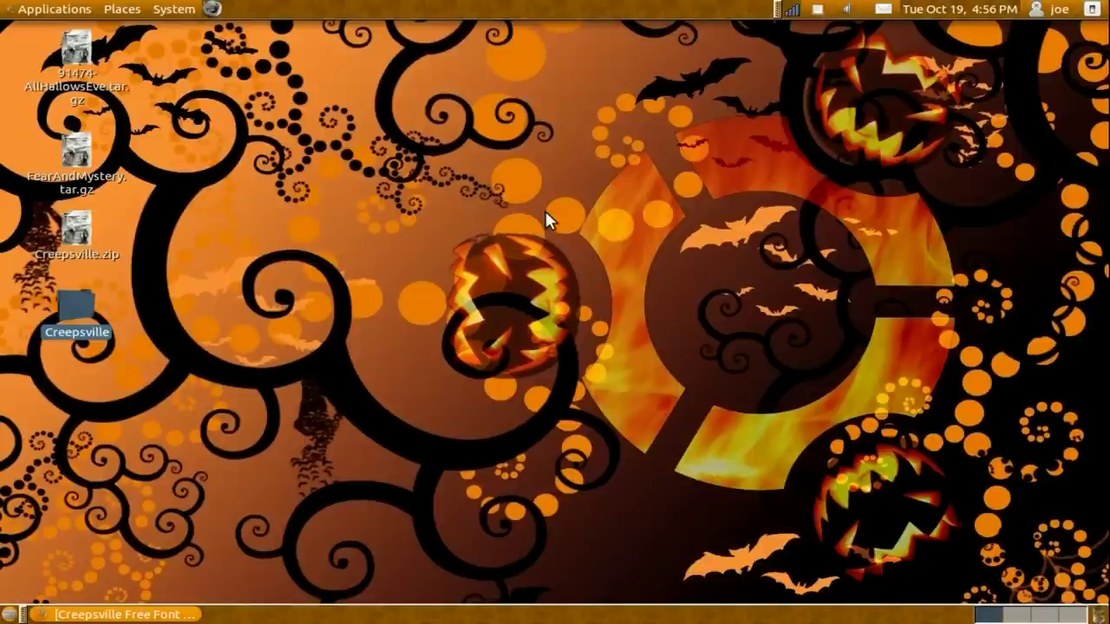
Step: Reopen Appearance Preferences at its Fonts section and bring up the Application font picker
{"action": "right_click", "coordinate": [551, 215]}
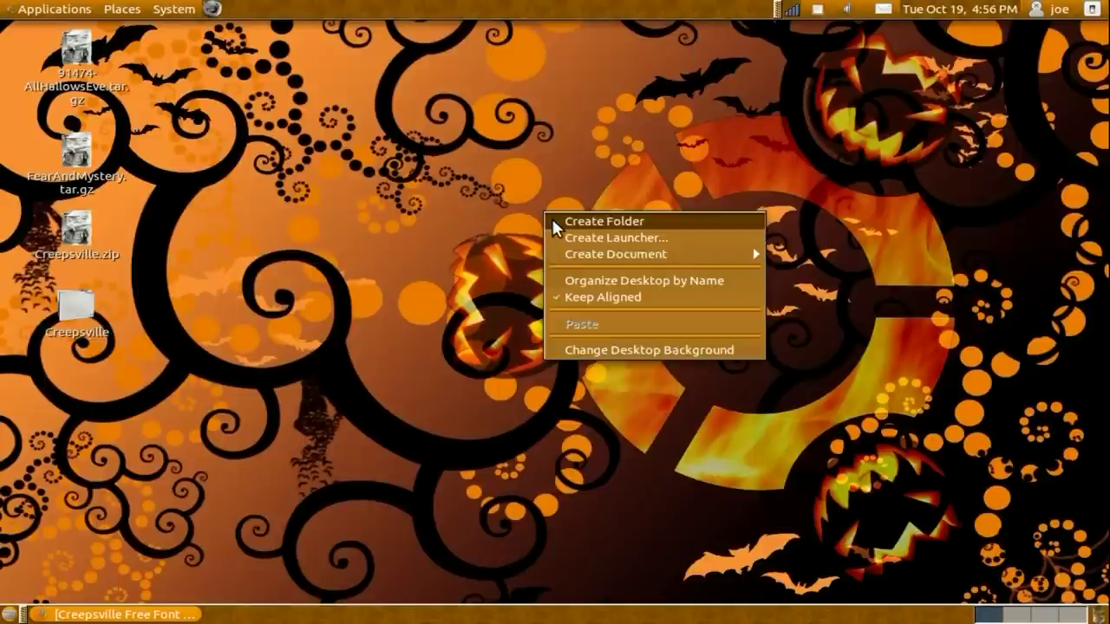
{"action": "left_click", "coordinate": [612, 350]}
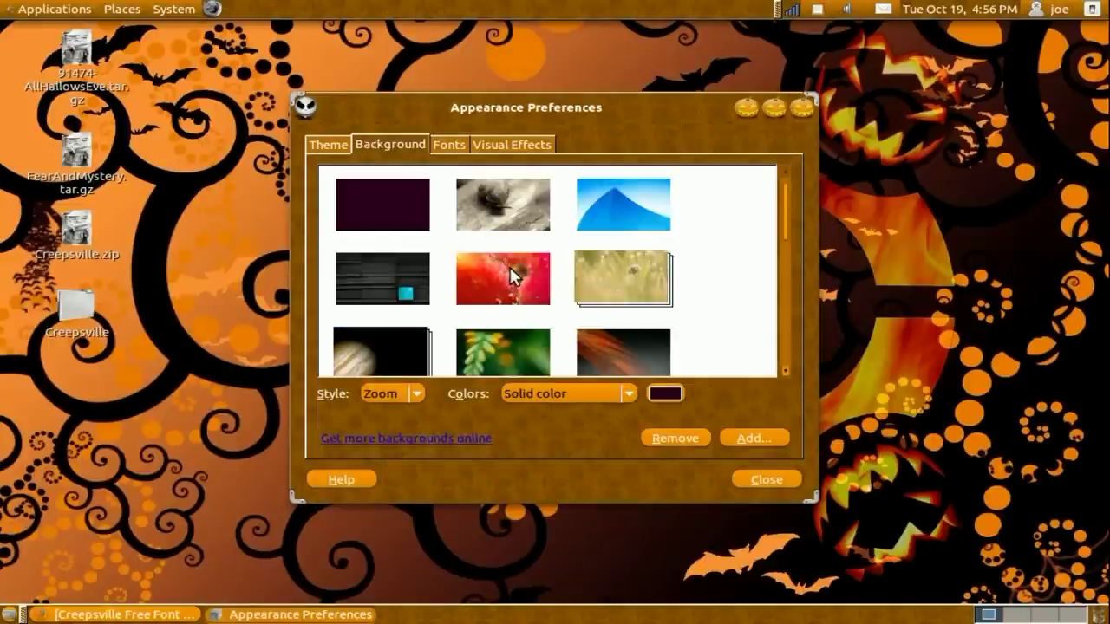
{"action": "left_click", "coordinate": [452, 147]}
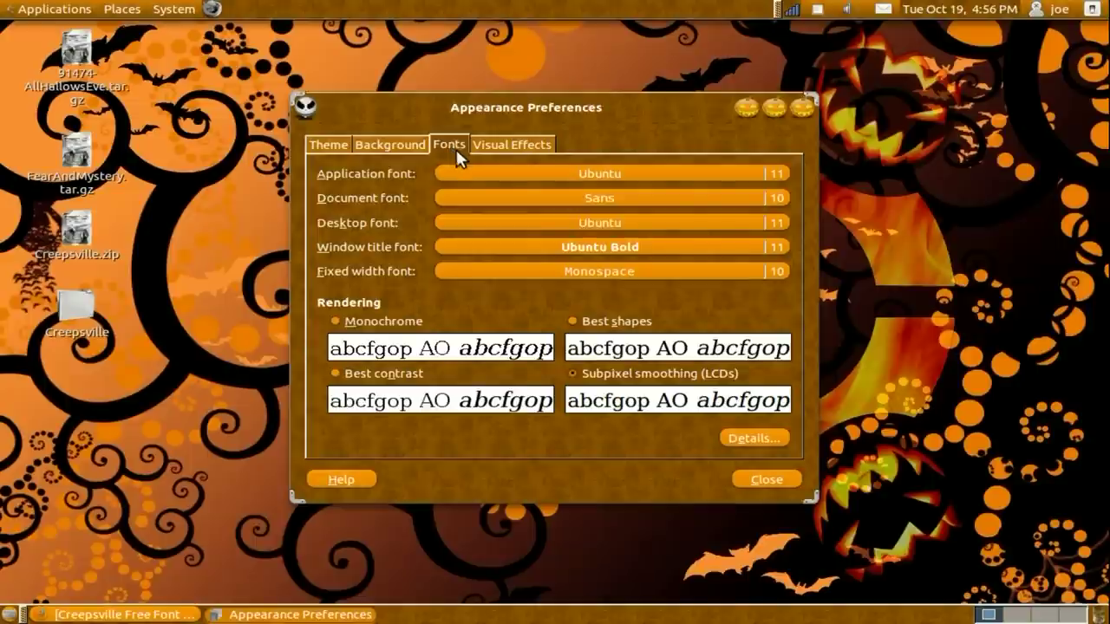
{"action": "left_click", "coordinate": [534, 171]}
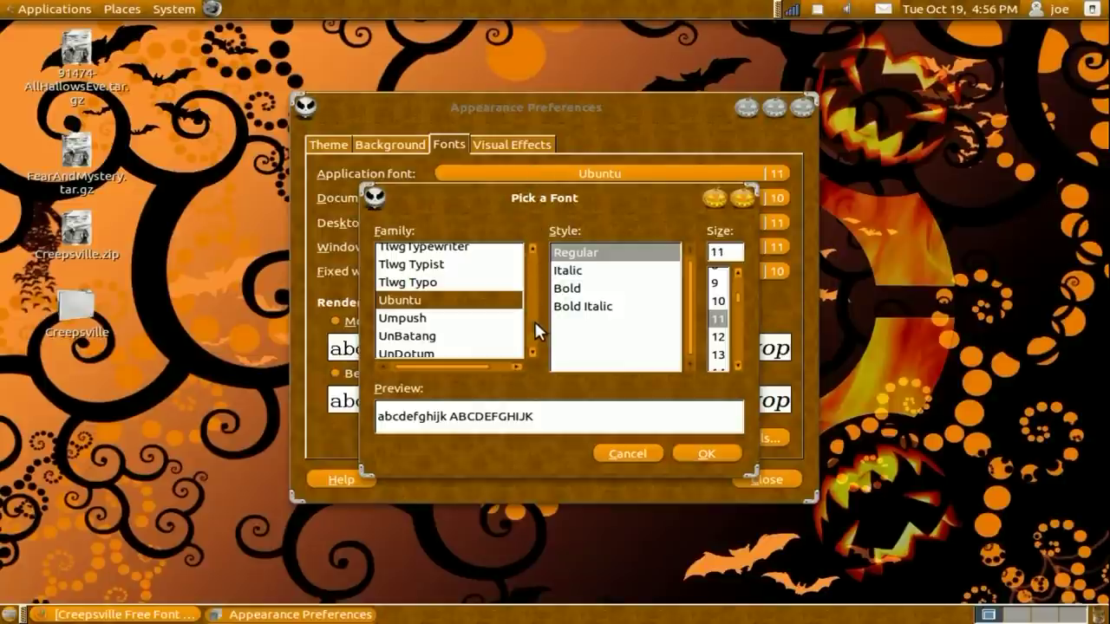
Step: Choose Creepsville, Bold style, size 12 as the application font
{"action": "scroll", "coordinate": [535, 322], "scroll_direction": "up", "scroll_amount": 5}
{"action": "scroll", "coordinate": [535, 311], "scroll_direction": "up", "scroll_amount": 5}
{"action": "scroll", "coordinate": [531, 294], "scroll_direction": "up", "scroll_amount": 5}
{"action": "scroll", "coordinate": [528, 280], "scroll_direction": "up", "scroll_amount": 5}
{"action": "scroll", "coordinate": [526, 267], "scroll_direction": "up", "scroll_amount": 2}
{"action": "scroll", "coordinate": [523, 262], "scroll_direction": "up", "scroll_amount": 2}
{"action": "scroll", "coordinate": [520, 268], "scroll_direction": "up", "scroll_amount": 1}
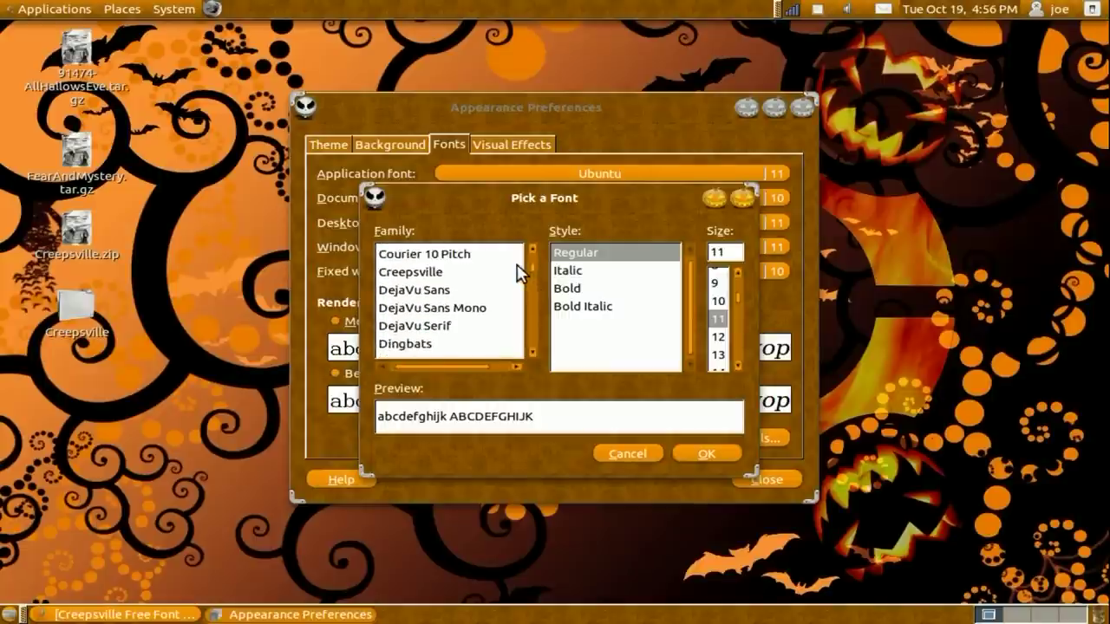
{"action": "left_click", "coordinate": [419, 274]}
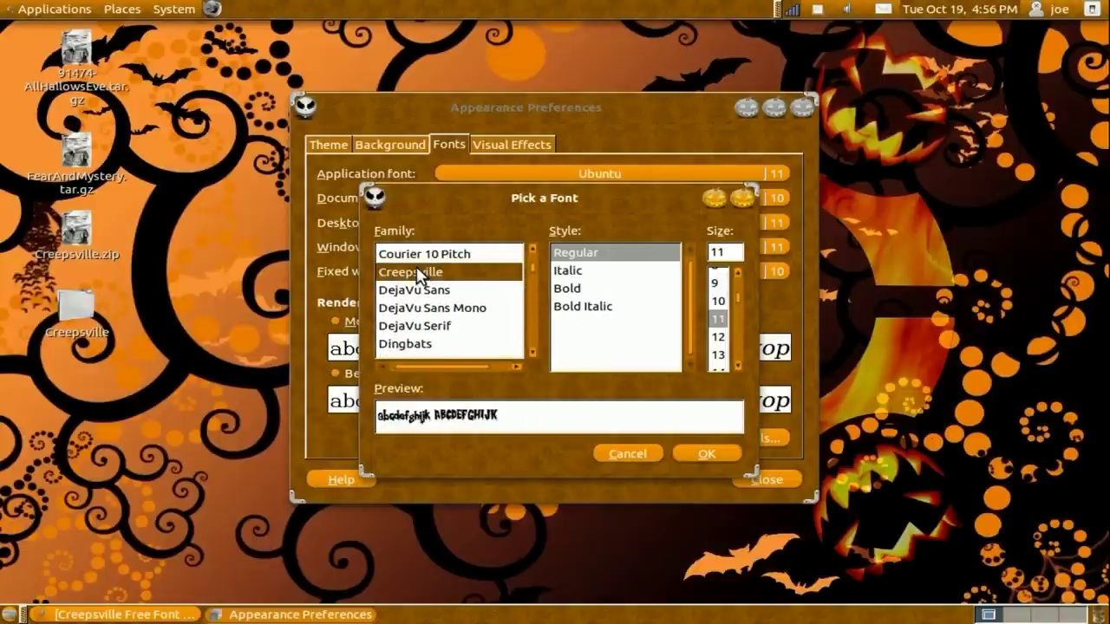
{"action": "left_click", "coordinate": [567, 291]}
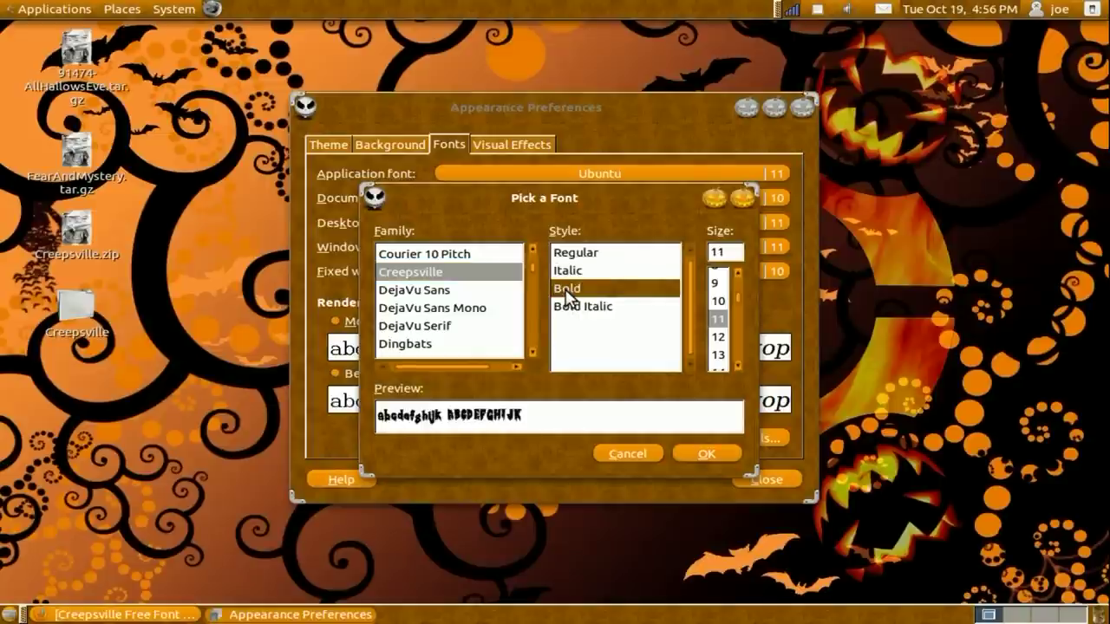
{"action": "left_click", "coordinate": [716, 338]}
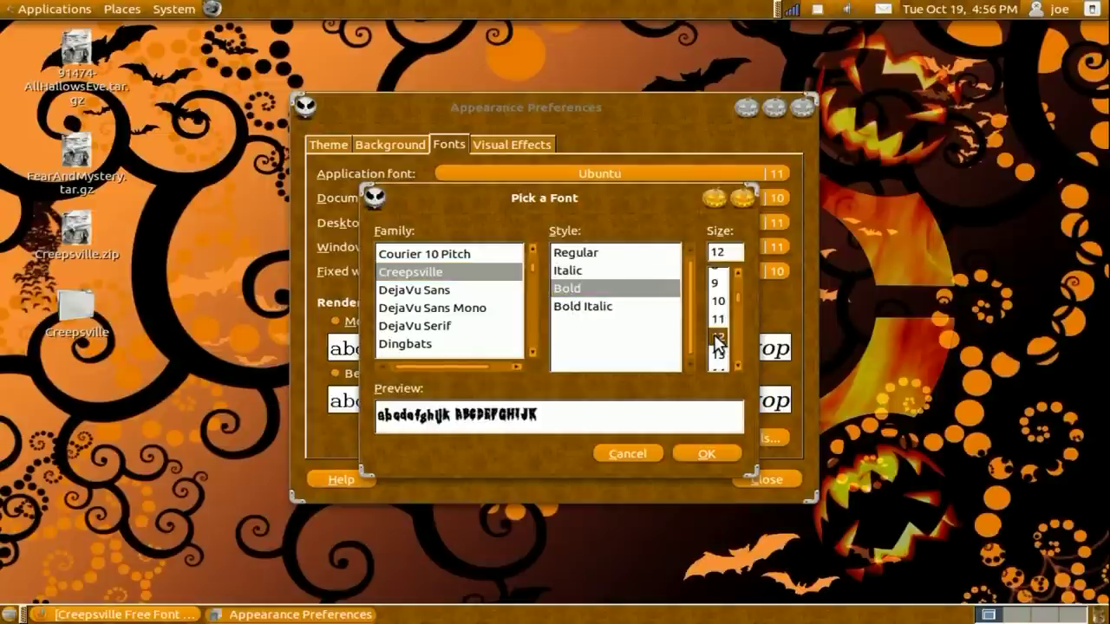
{"action": "left_click", "coordinate": [674, 446]}
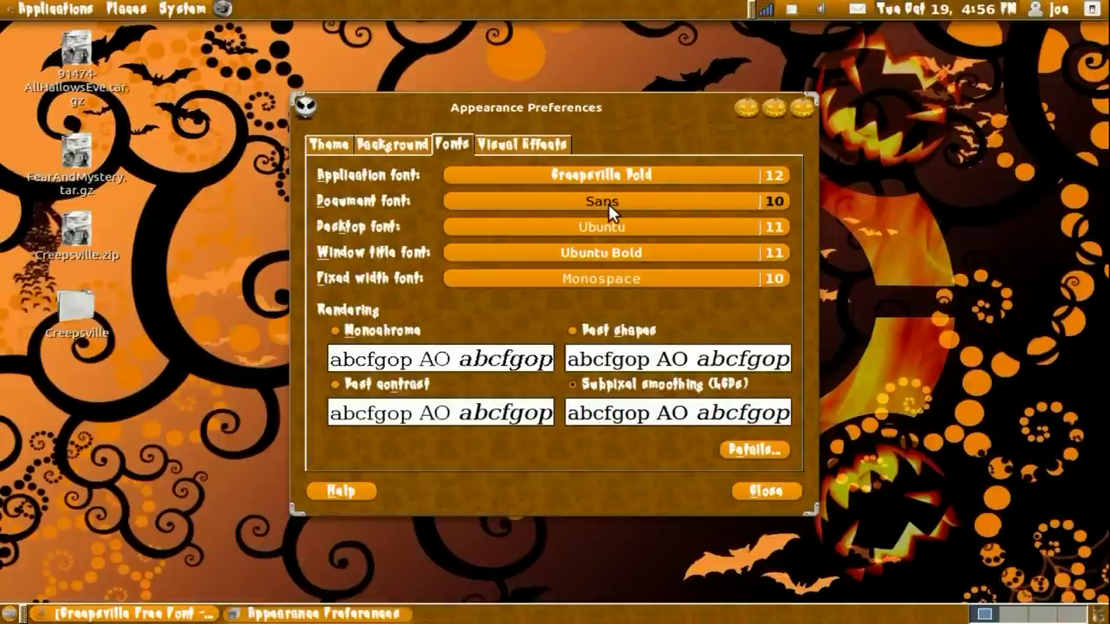
Step: Set the window title font to Creepsville
{"action": "left_click", "coordinate": [607, 252]}
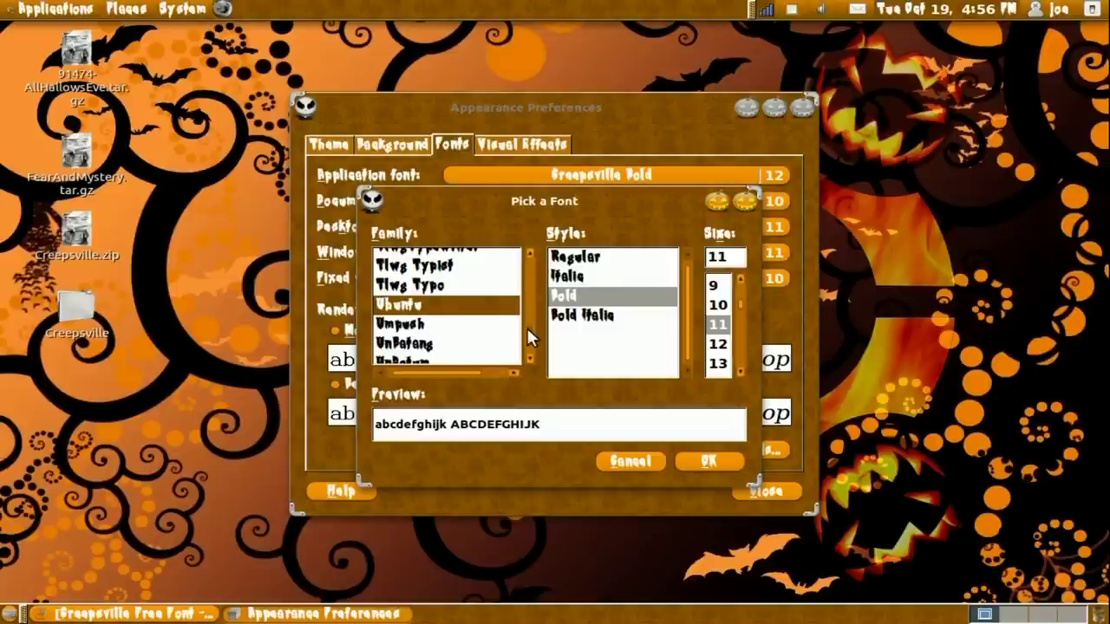
{"action": "left_click_drag", "start_coordinate": [527, 327], "coordinate": [520, 266]}
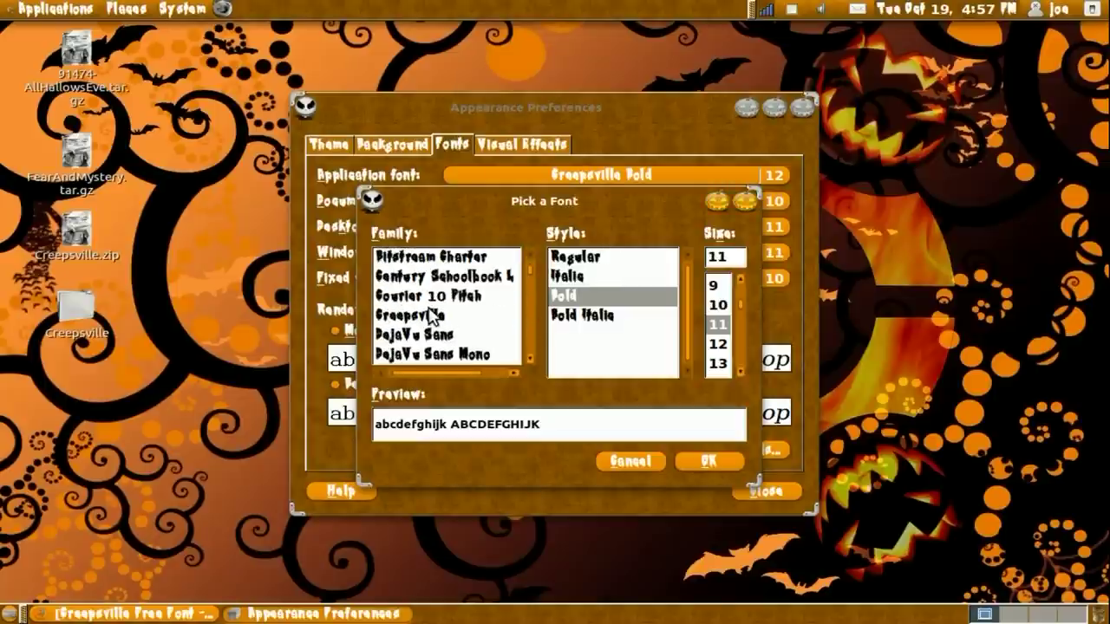
{"action": "left_click", "coordinate": [436, 314]}
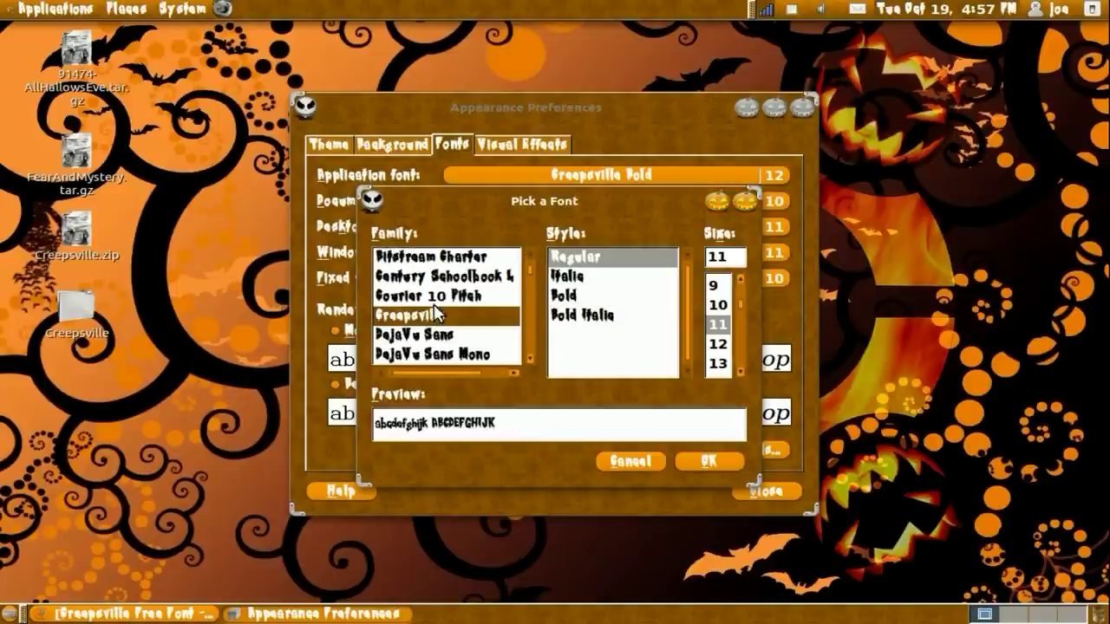
{"action": "left_click", "coordinate": [680, 463]}
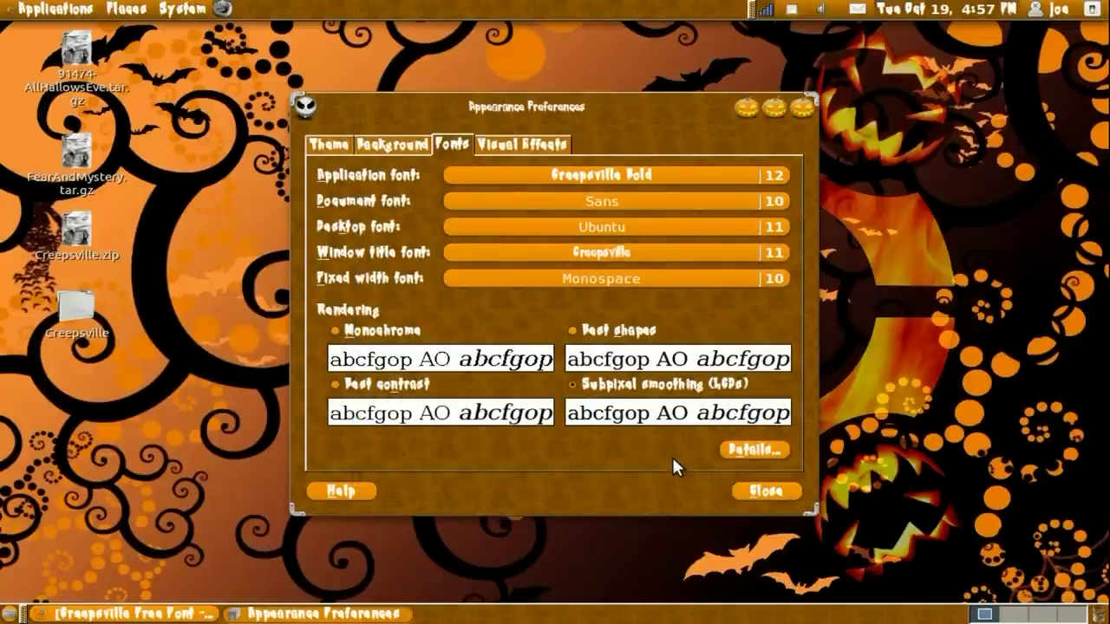
Step: Change the application font to regular-style Creepsville
{"action": "left_click", "coordinate": [560, 180]}
{"action": "left_click", "coordinate": [570, 261]}
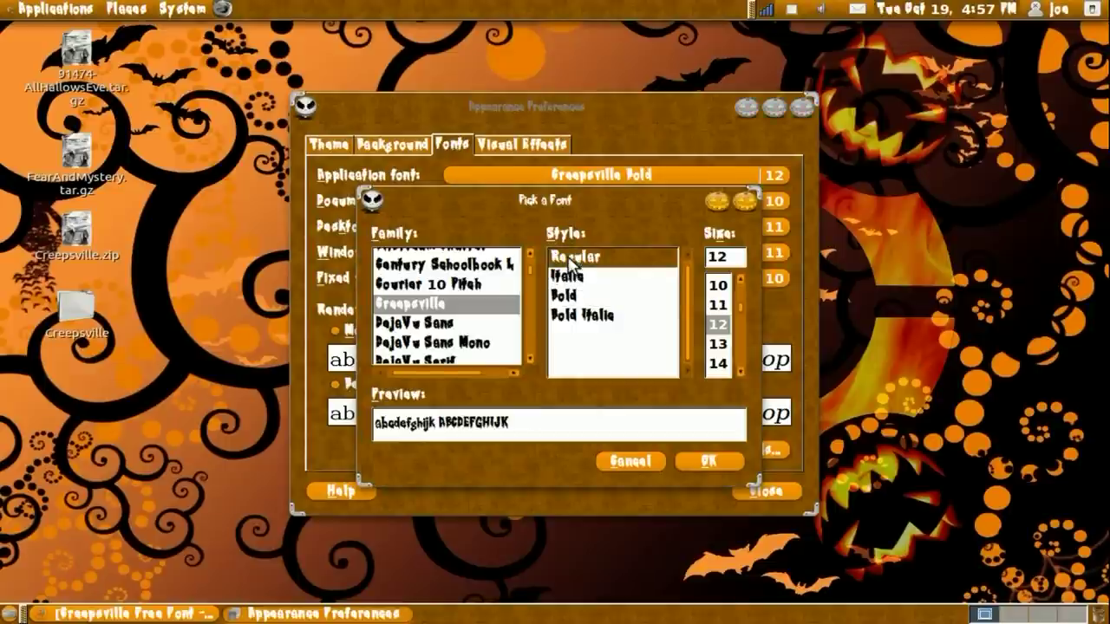
{"action": "left_click", "coordinate": [686, 461]}
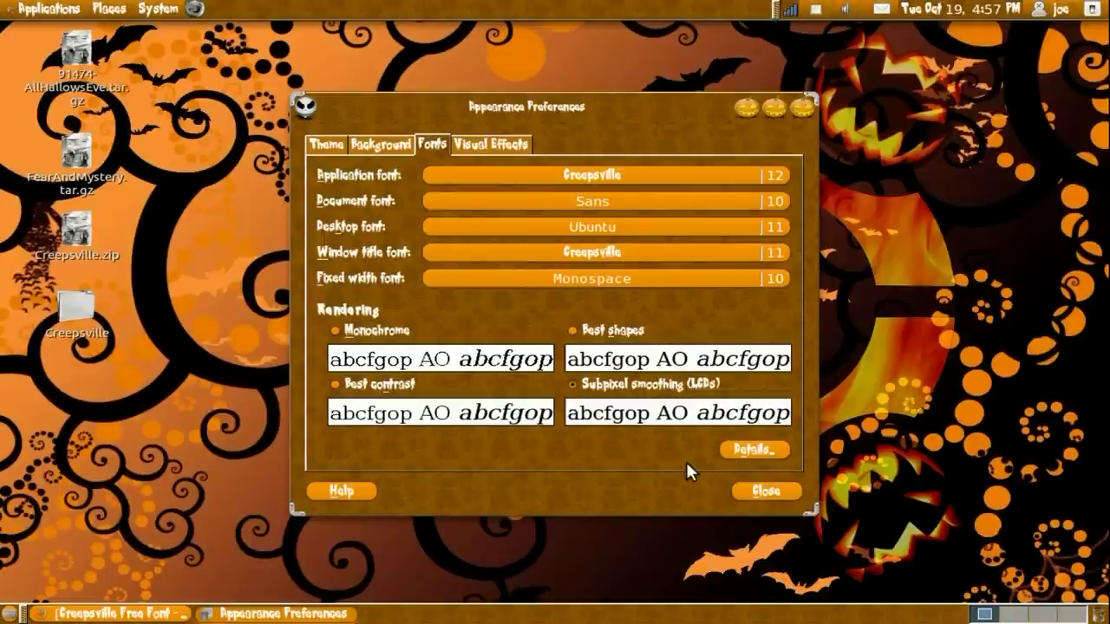
Step: Close Appearance Preferences, then open the Home Folder from Places and centre its window
{"action": "left_click", "coordinate": [753, 483]}
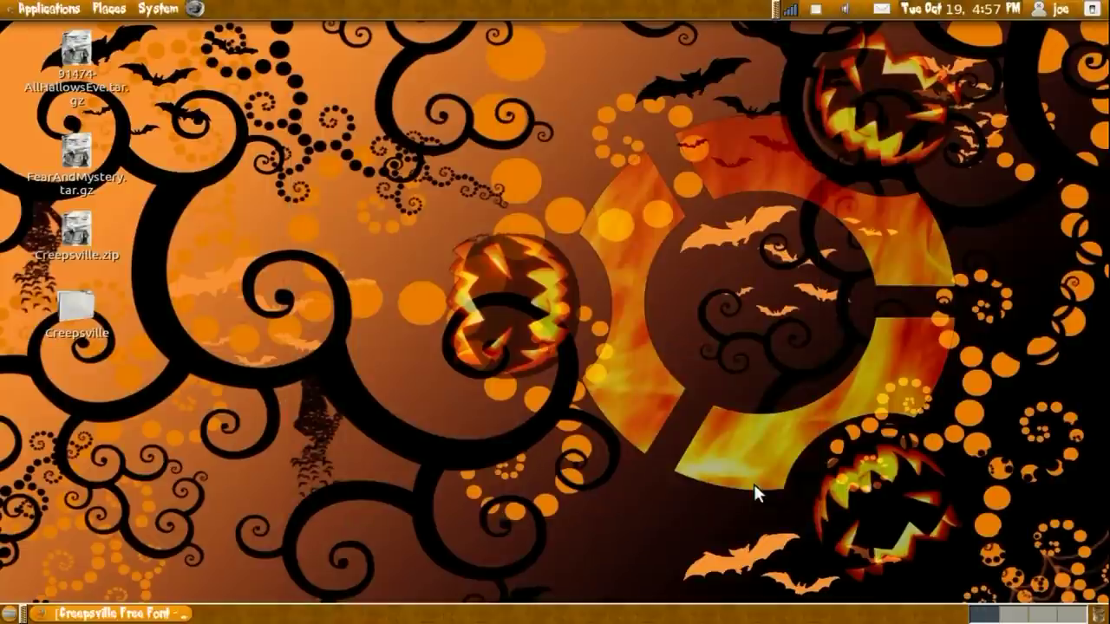
{"action": "left_click", "coordinate": [108, 9]}
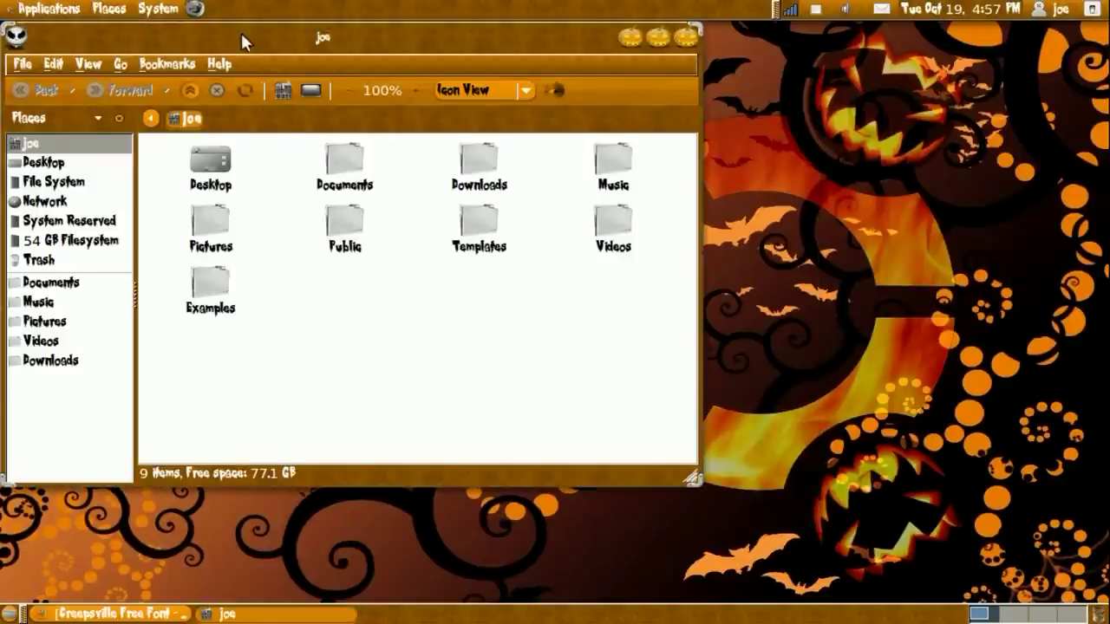
{"action": "mouse_move", "coordinate": [235, 30]}
{"action": "left_mouse_down"}
{"action": "mouse_move", "coordinate": [337, 80]}
{"action": "mouse_move", "coordinate": [476, 77]}
{"action": "left_mouse_up"}
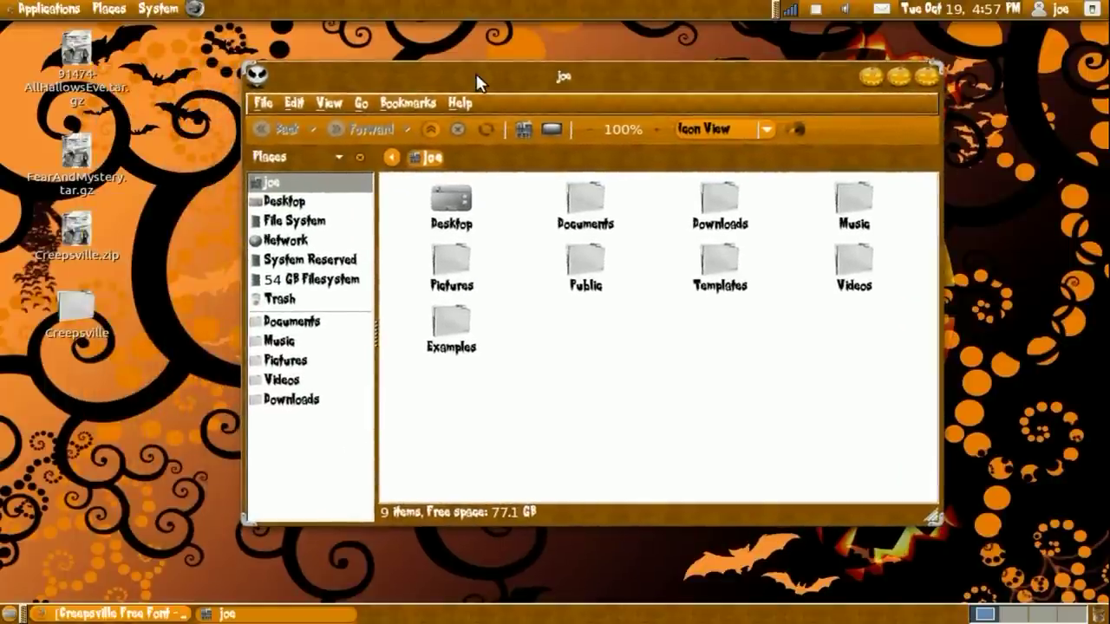